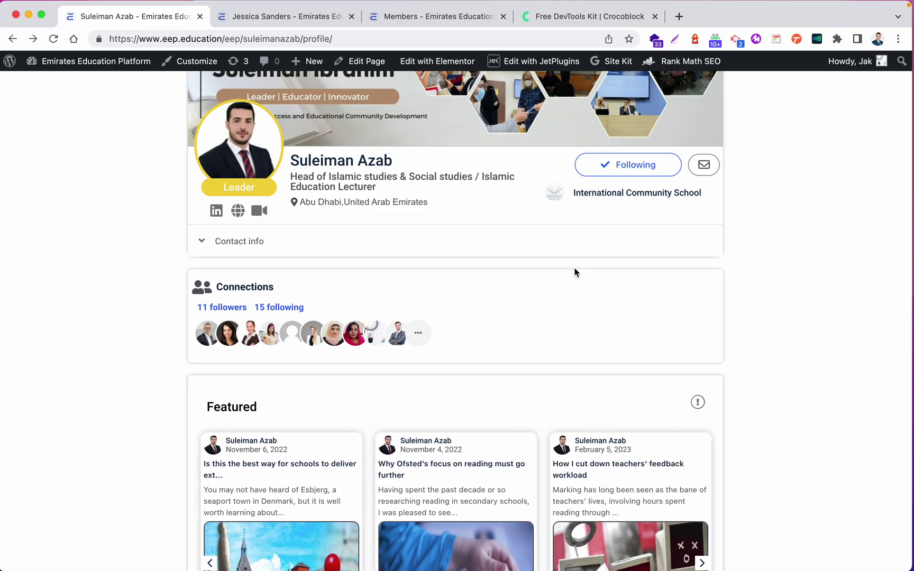
Examine the Connections section on the live member profile and open its followers list.
scroll(582, 288, down, 2)
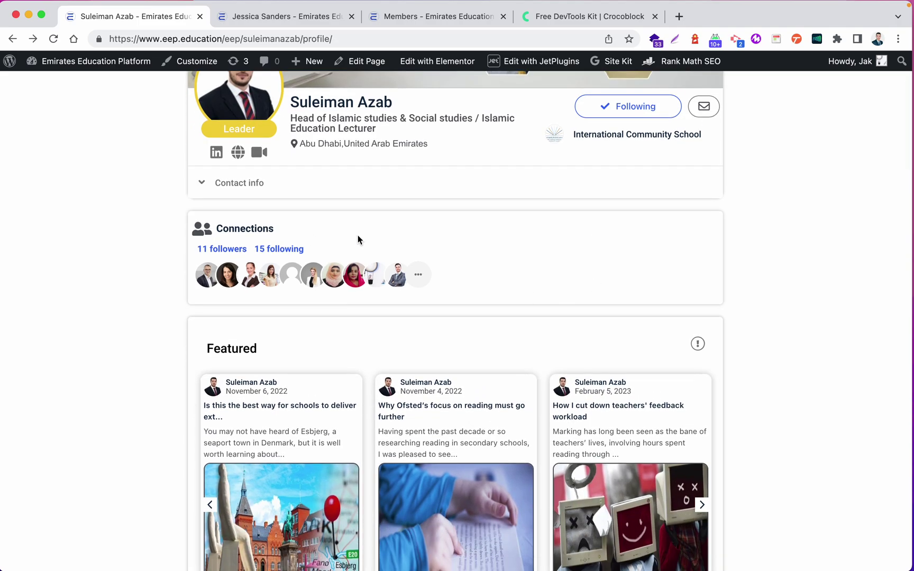
scroll(351, 238, up, 1)
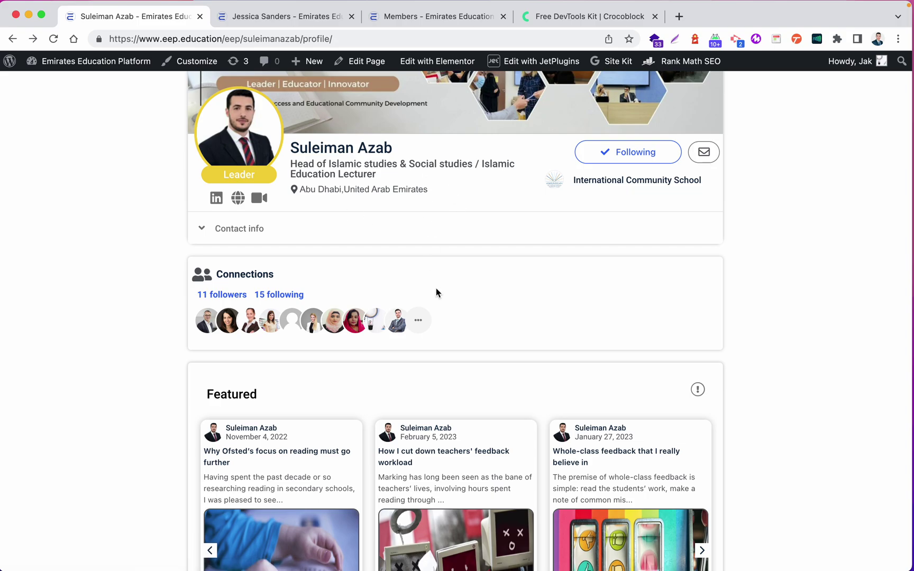
scroll(436, 293, down, 1)
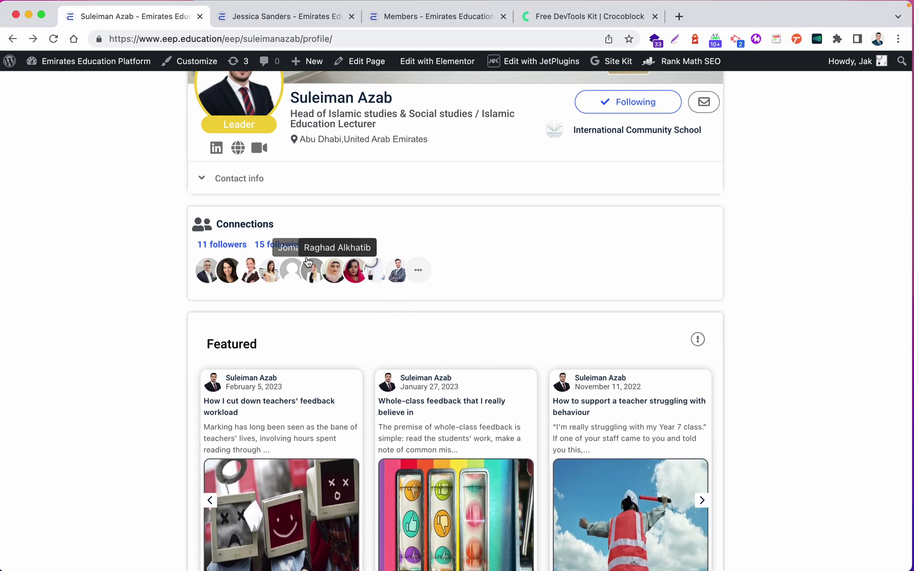
click(226, 249)
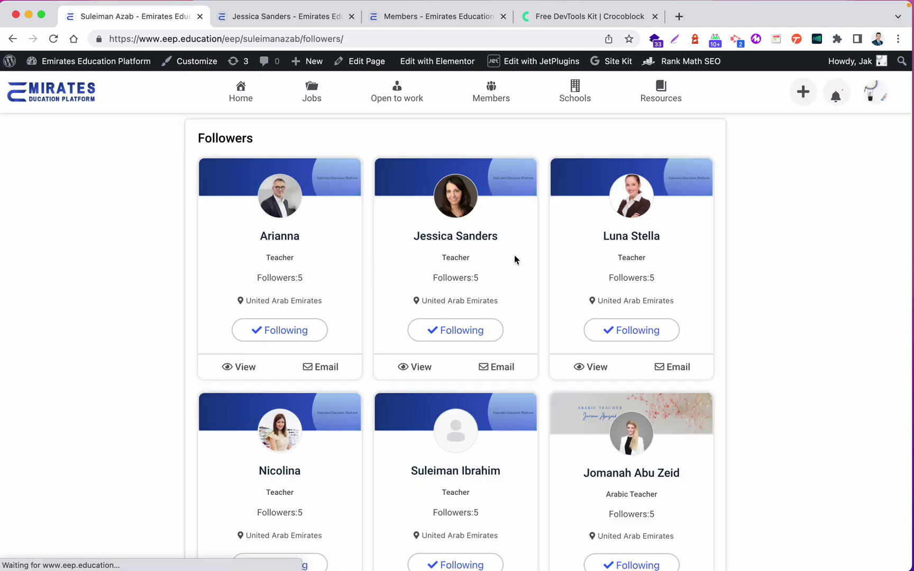
View the second follower's profile from the list and open that member's own followers list.
scroll(540, 306, down, 1)
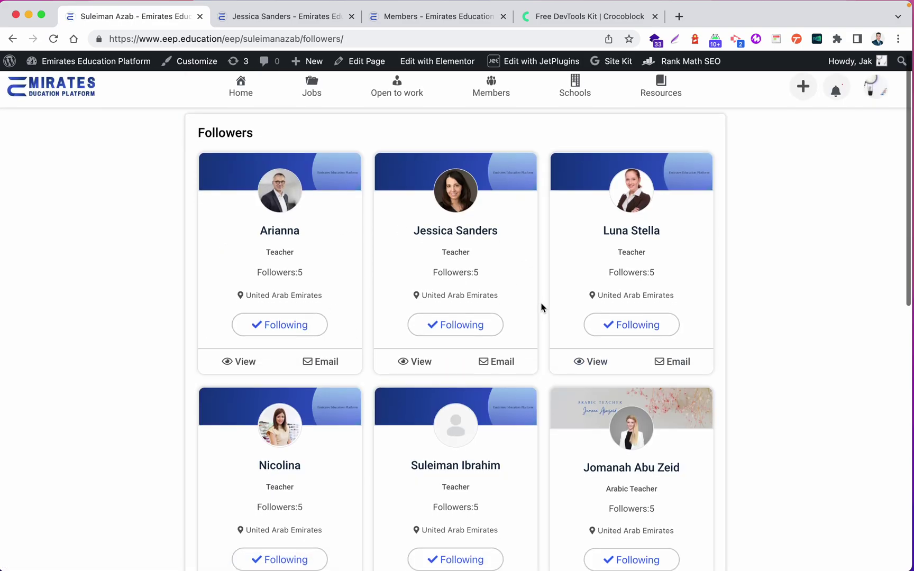
click(417, 362)
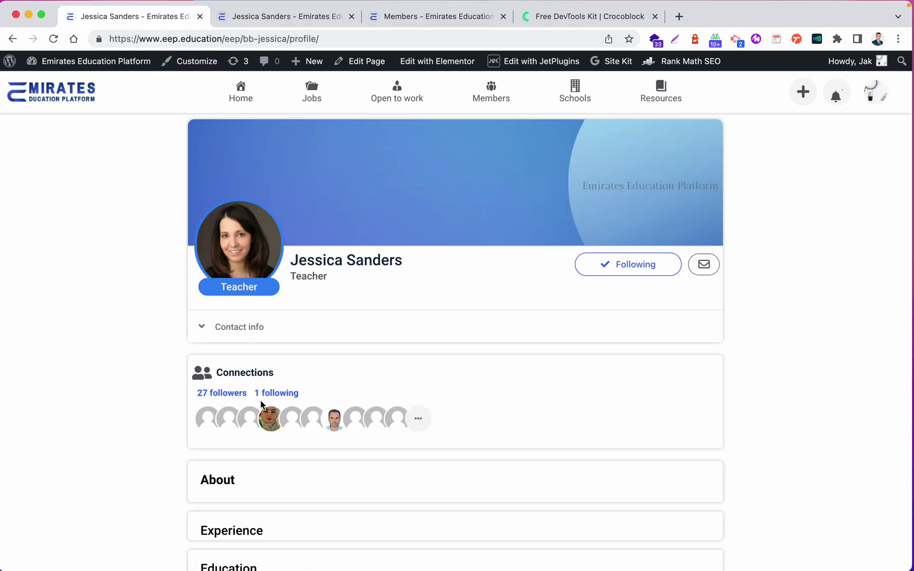
click(243, 394)
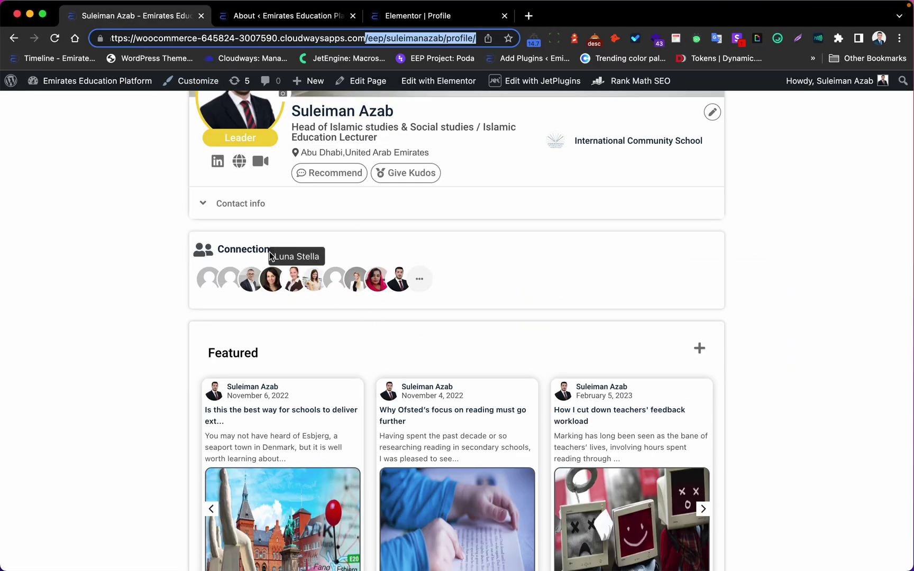
drag(302, 253, 224, 254)
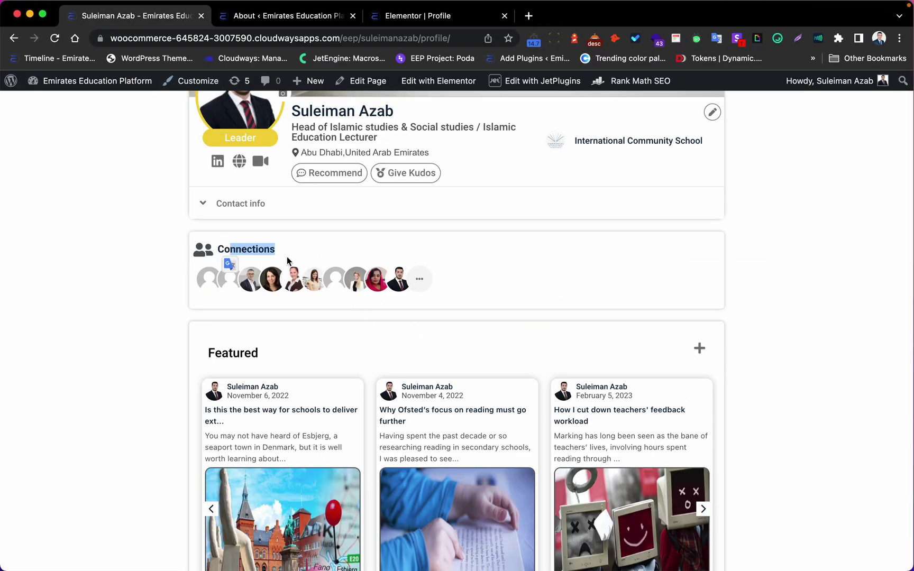
click(236, 260)
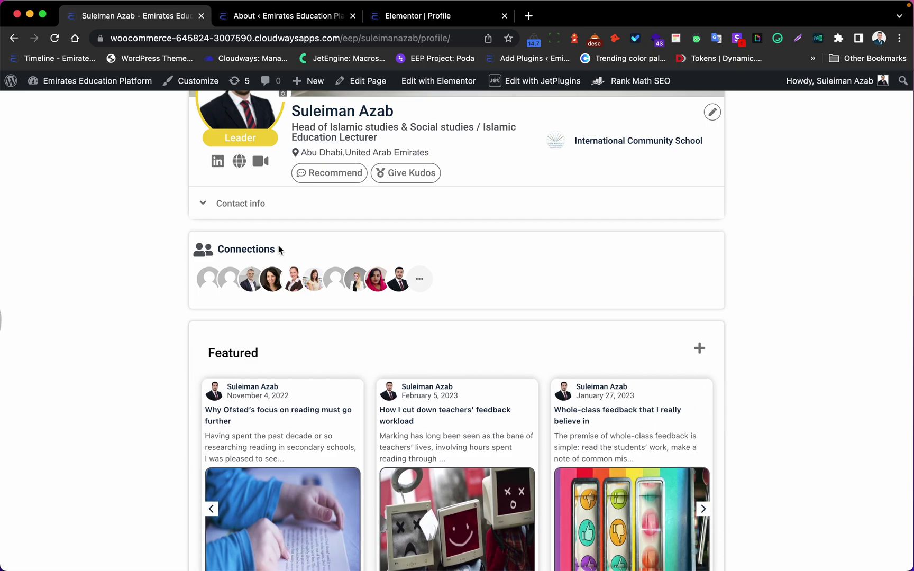
scroll(284, 245, up, 1)
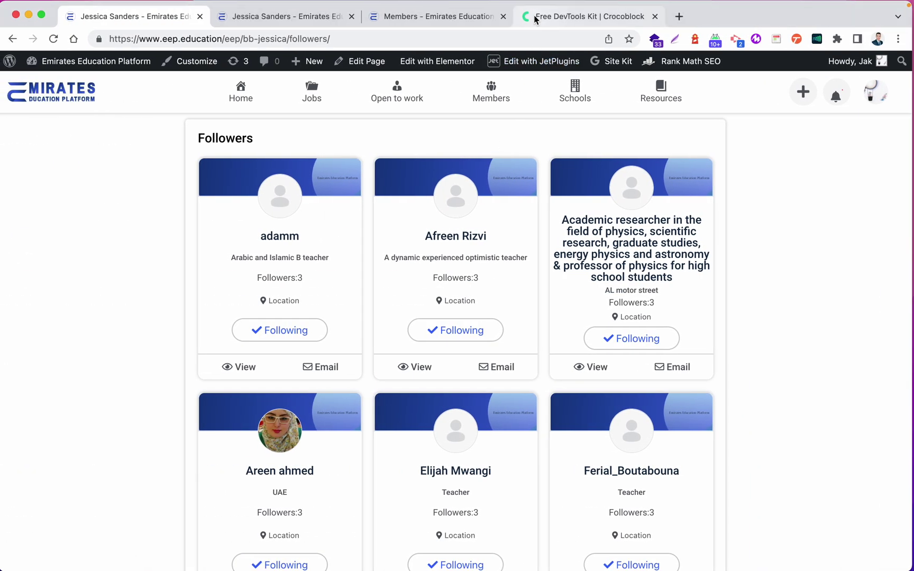
Go to the Crocoblock homepage and open its DevTools page from the footer links.
click(535, 17)
scroll(418, 132, up, 10)
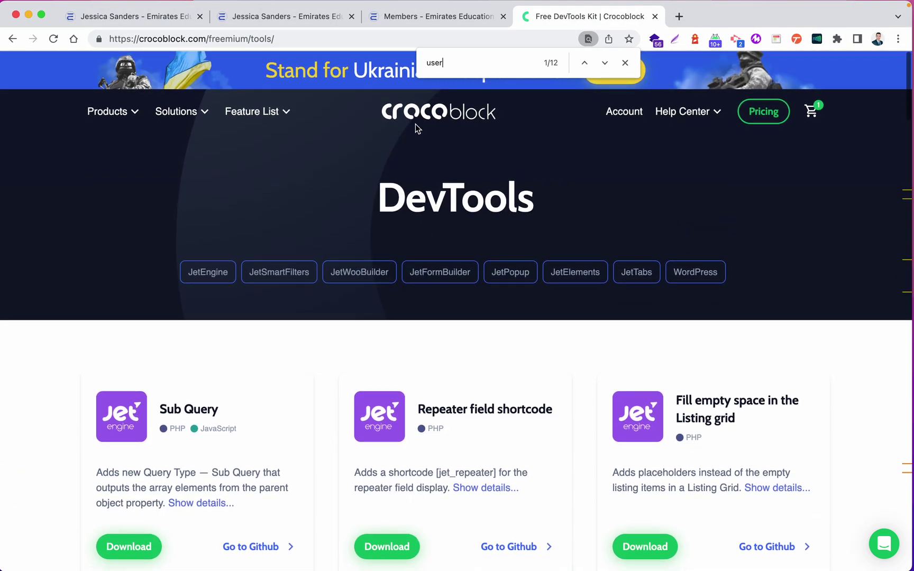
click(410, 117)
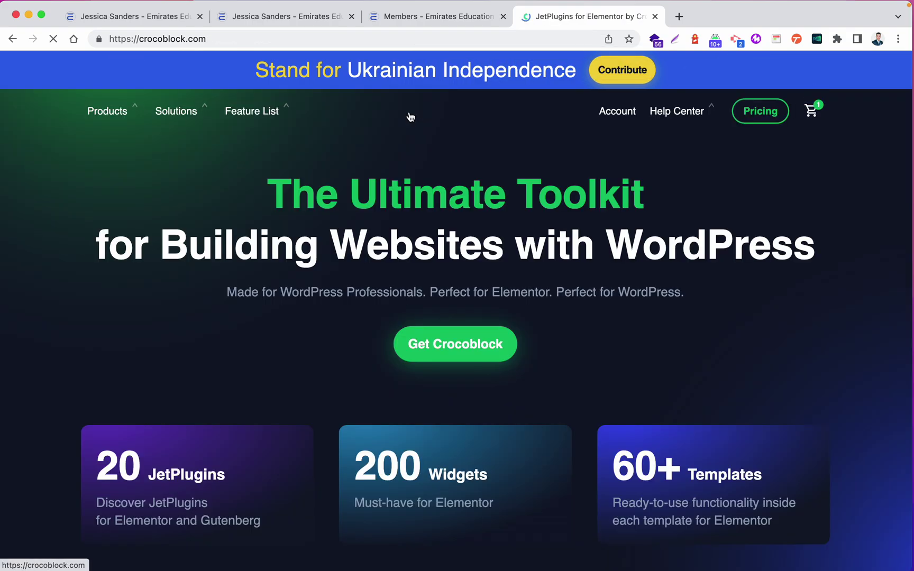
scroll(437, 236, down, 7)
scroll(436, 238, down, 20)
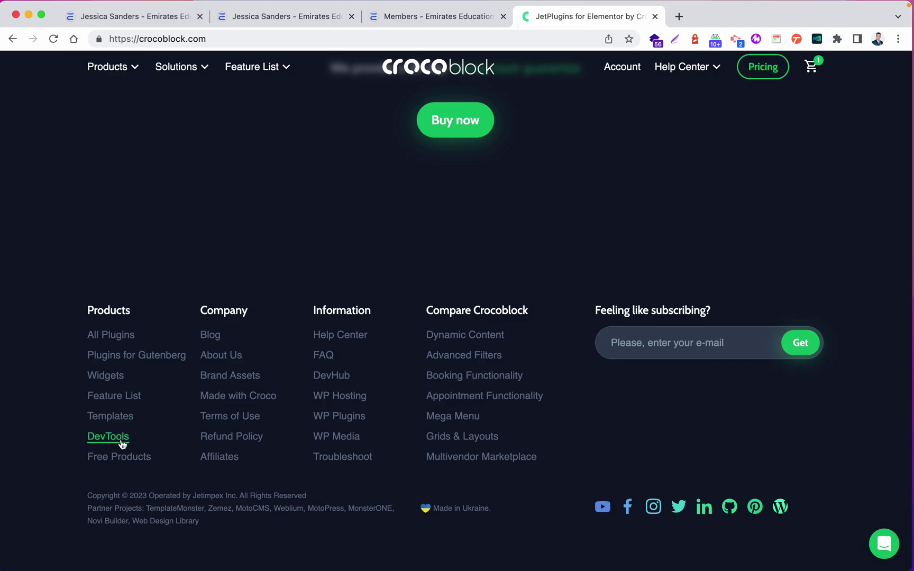
click(108, 436)
Search the DevTools page for "user" to locate the Public User Meta Stores add-on.
scroll(476, 302, down, 5)
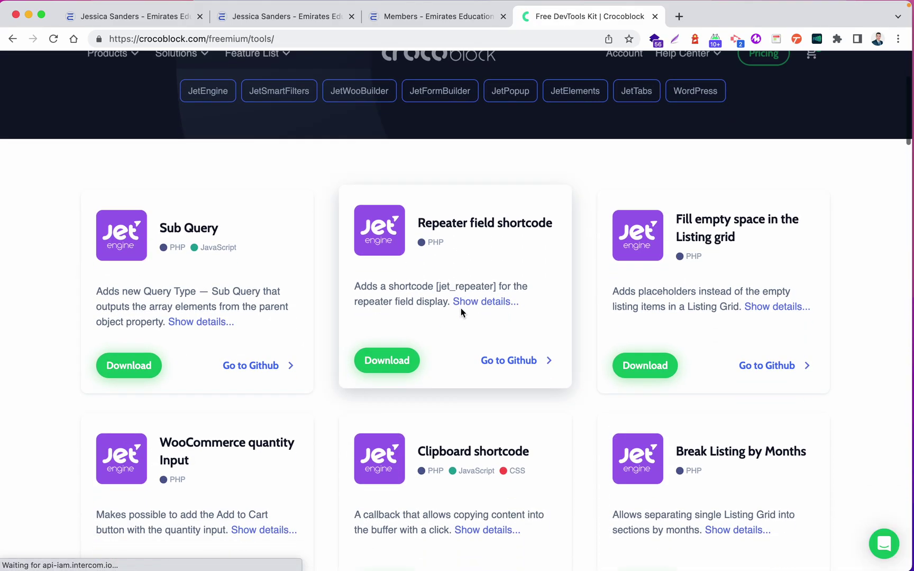
key(super+f)
text(user)
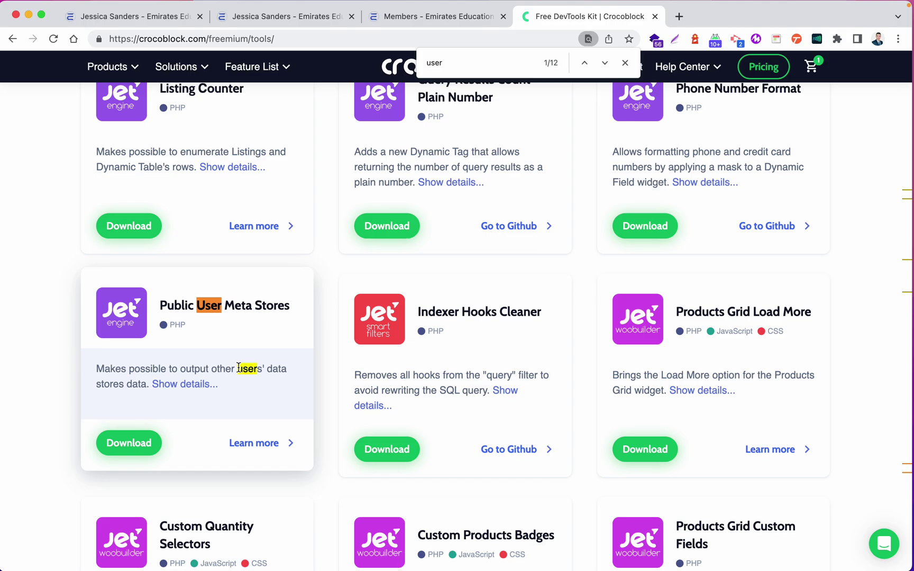
Switch to the Cloudways copy of the site and start a new query in JetEngine's Query Builder.
key(ctrl+Right)
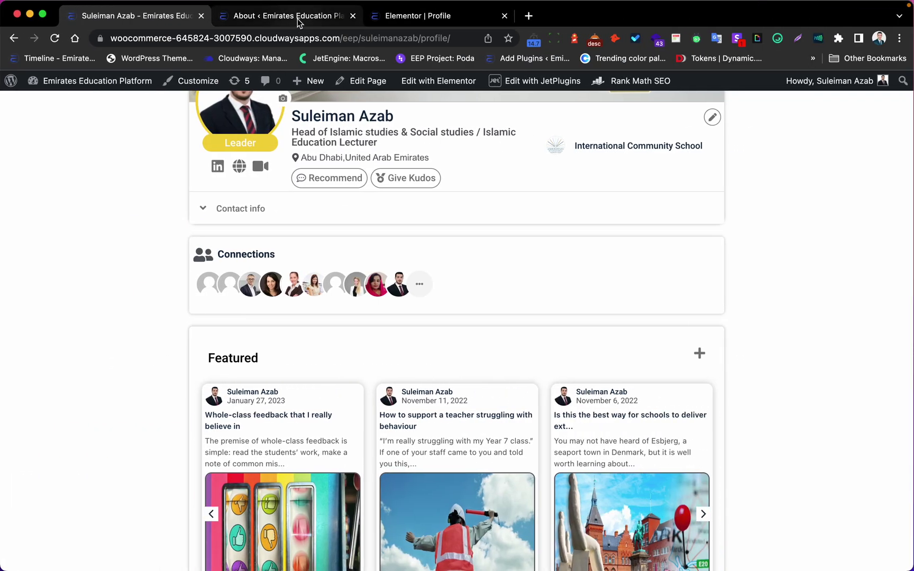
click(295, 17)
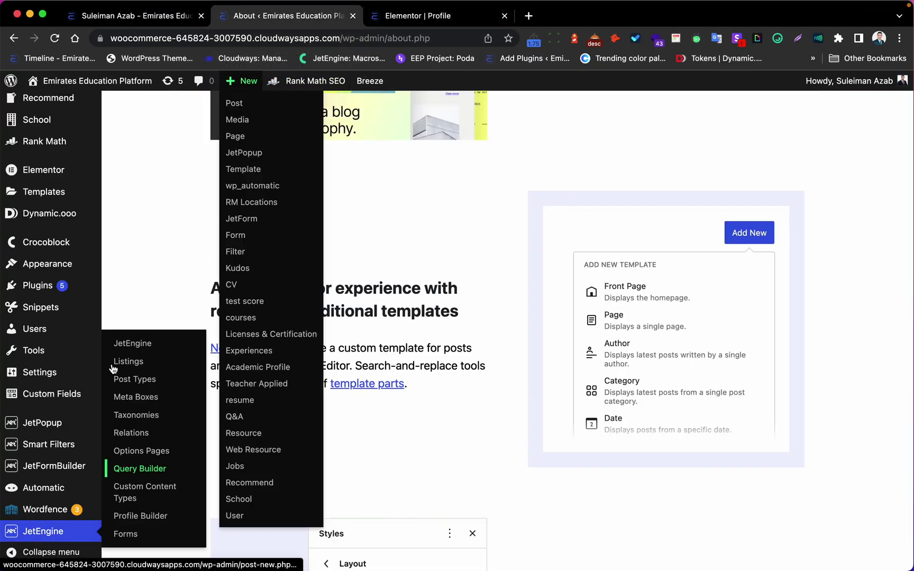
scroll(43, 455, down, 3)
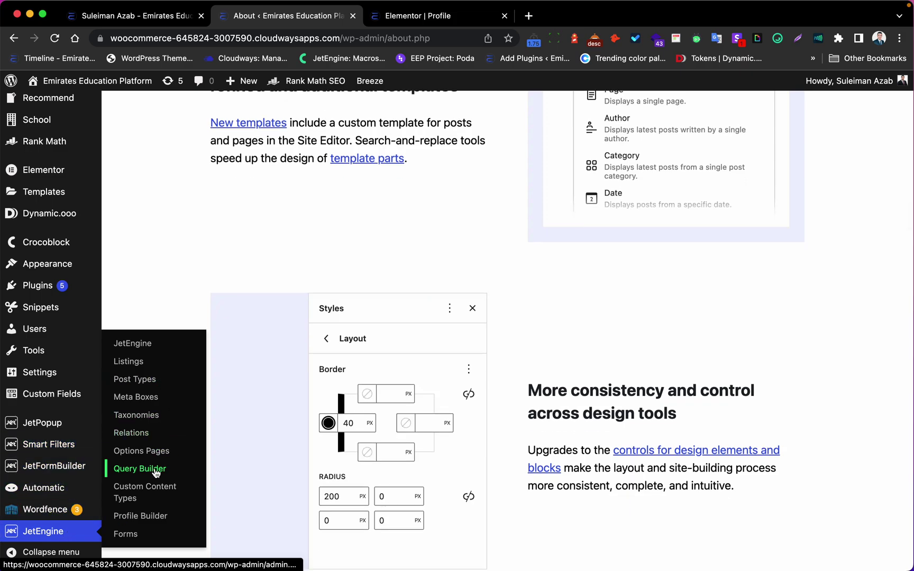
click(150, 474)
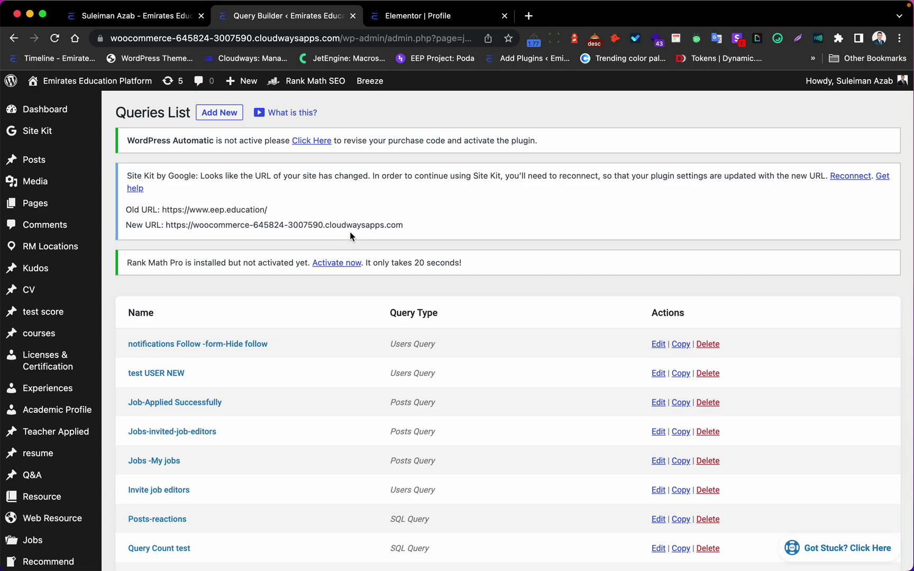
click(222, 119)
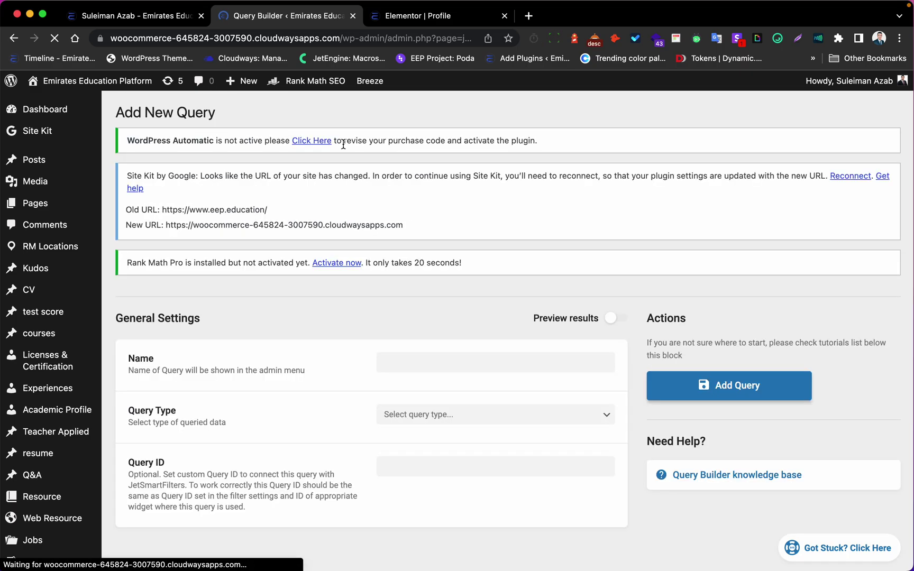
Name the new query Followers-9 and set its query type to Users Query.
click(434, 366)
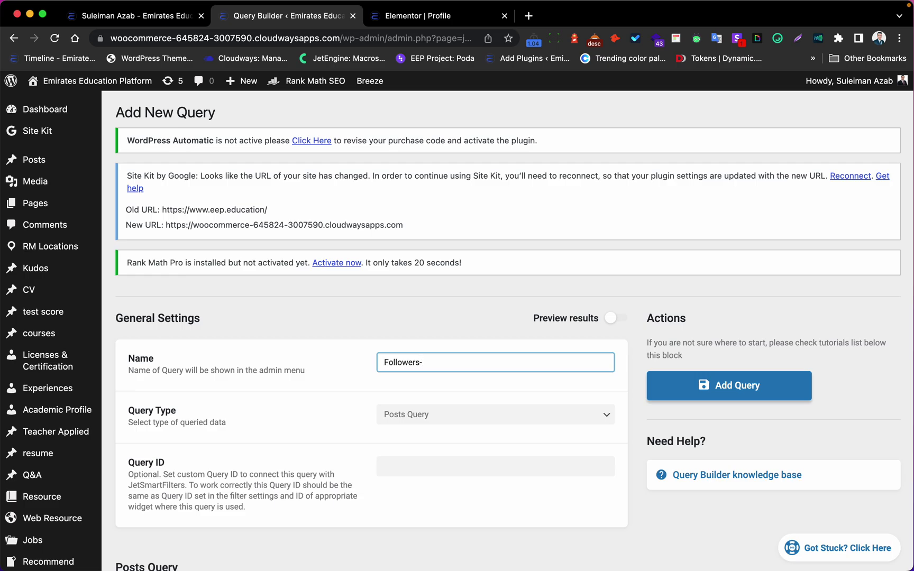
scroll(466, 412, down, 3)
click(425, 257)
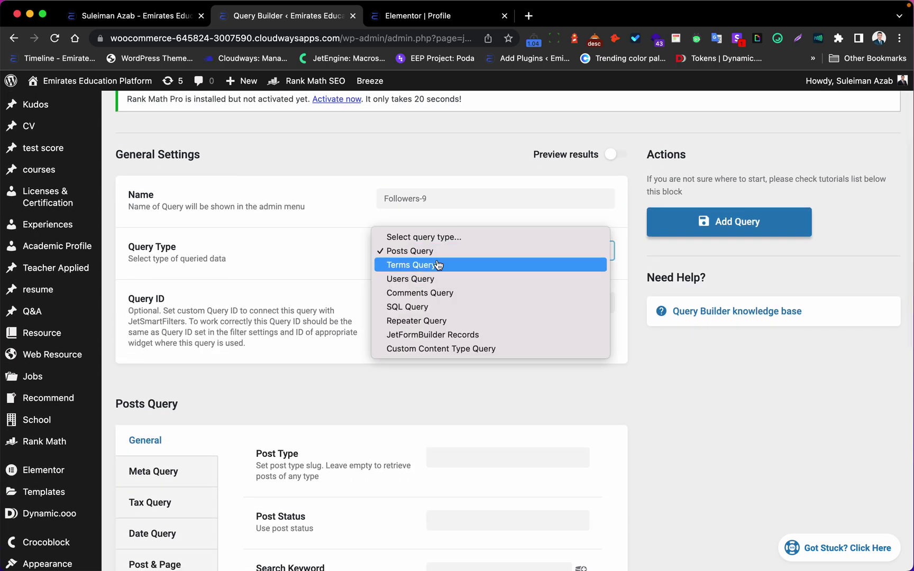
click(448, 279)
Set the query's Include value to the Get users from store item macro with store Follow and context Current user.
scroll(445, 290, down, 3)
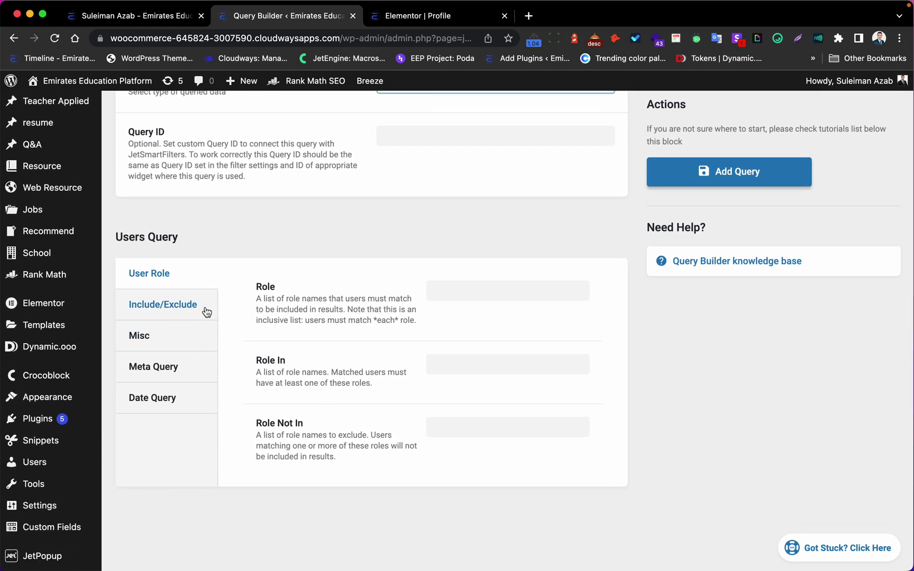
click(169, 312)
click(587, 294)
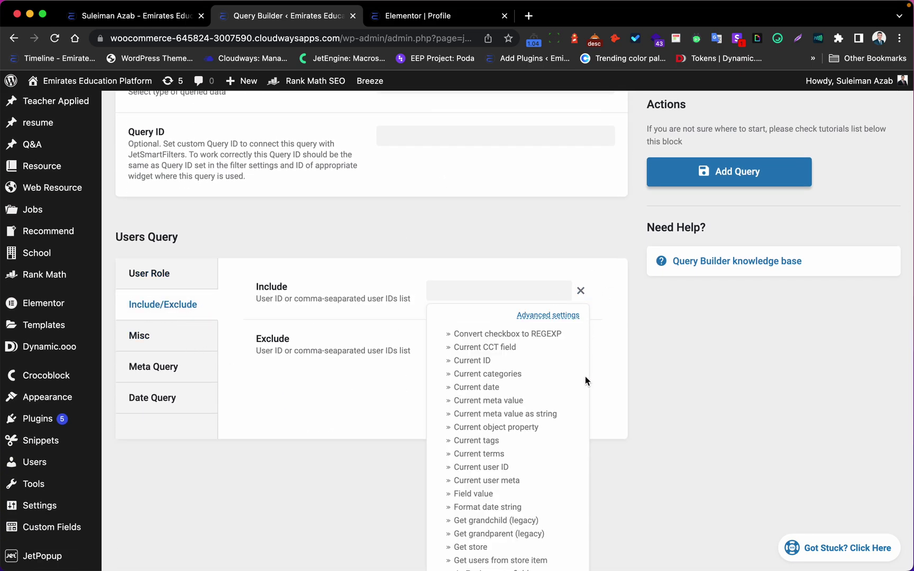
scroll(528, 373, down, 1)
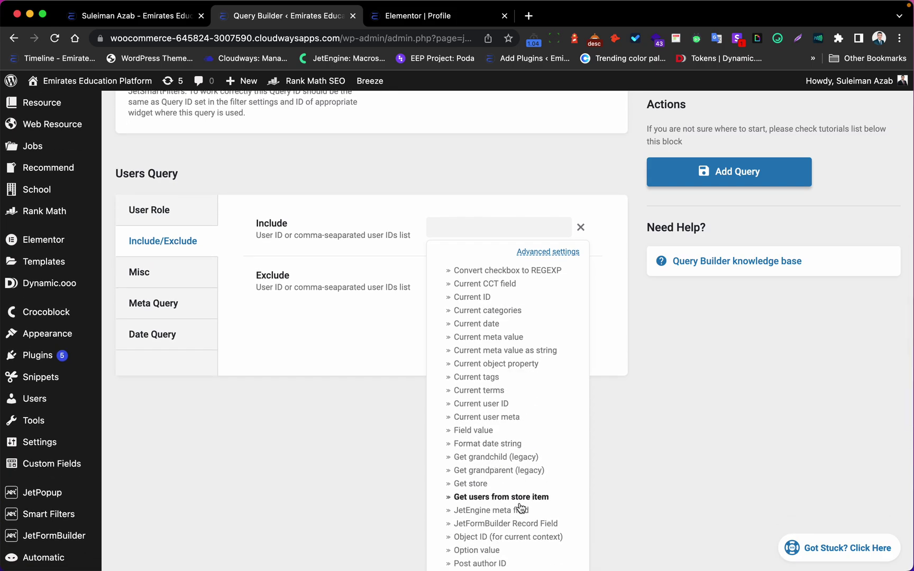
scroll(516, 500, down, 1)
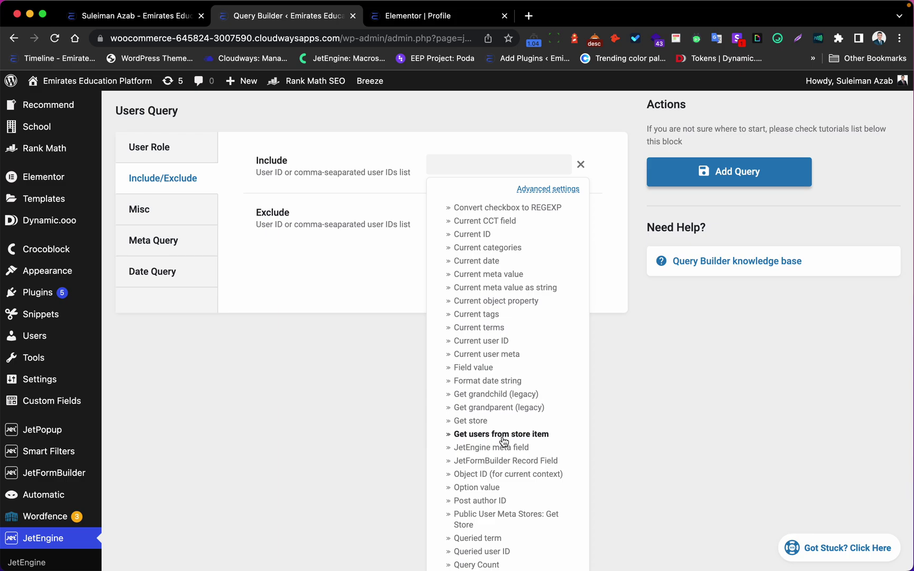
click(503, 442)
click(535, 259)
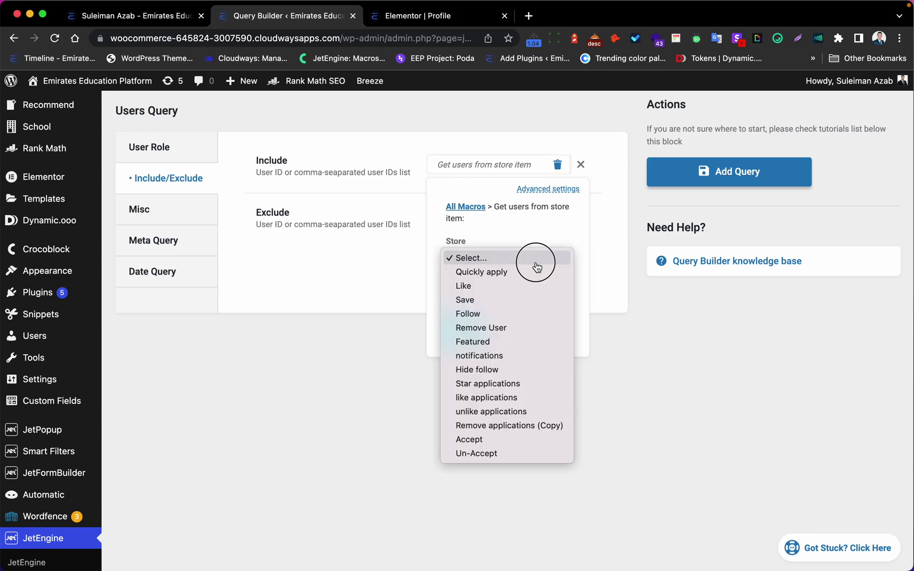
click(512, 316)
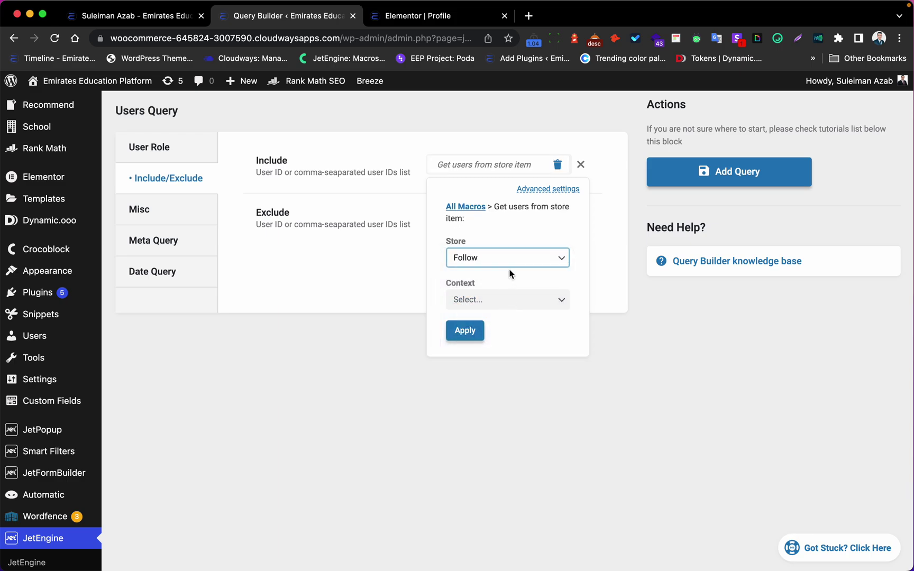
click(511, 303)
click(509, 330)
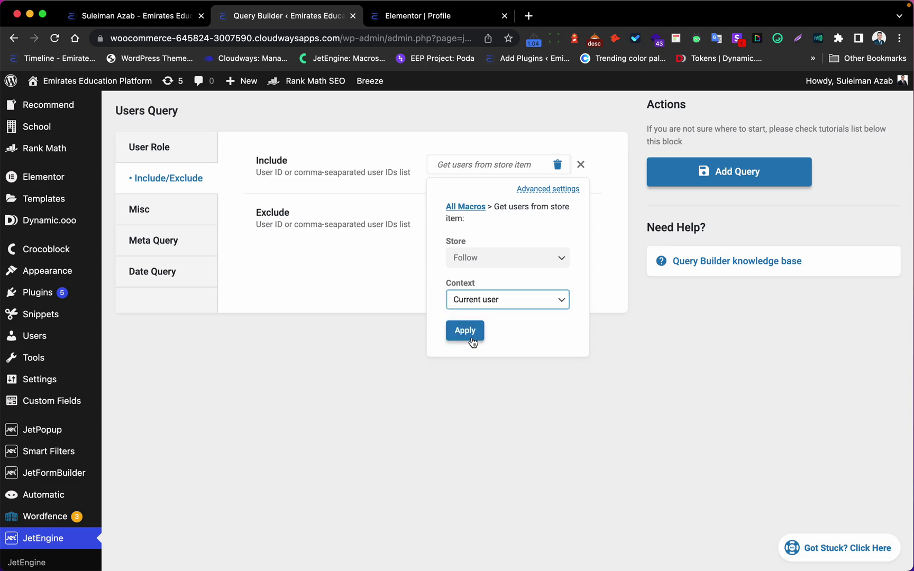
click(471, 334)
Turn on the results preview for the query and check its results count.
scroll(519, 318, up, 3)
scroll(519, 317, up, 10)
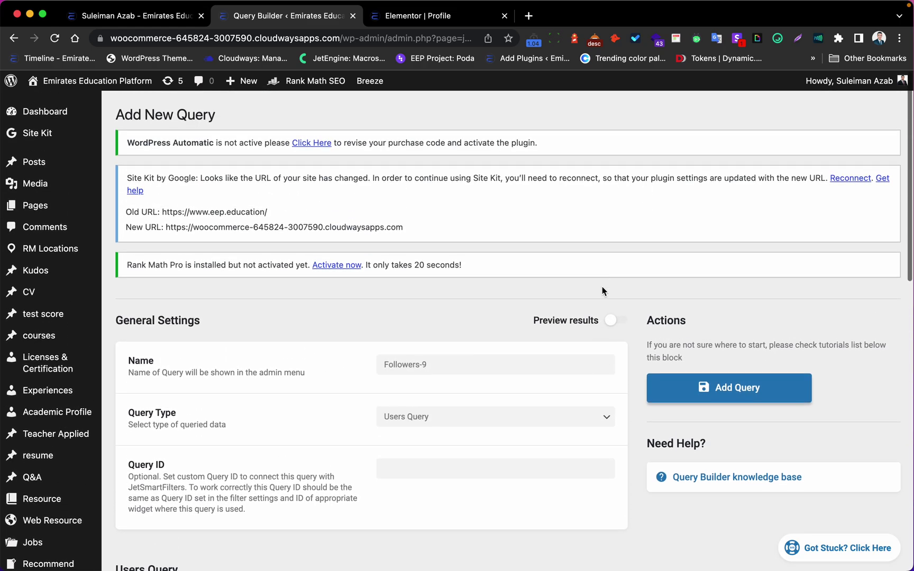
click(613, 319)
scroll(611, 323, down, 6)
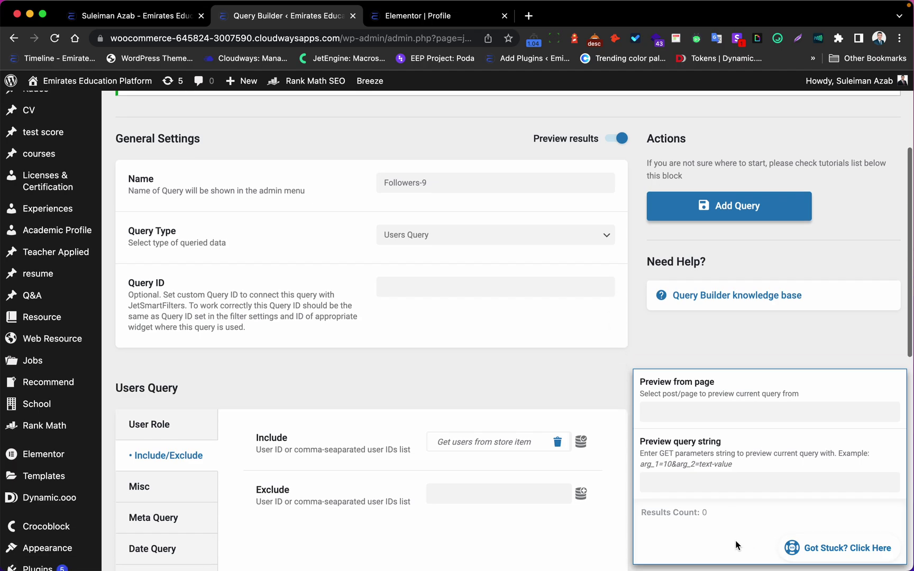
double_click(704, 312)
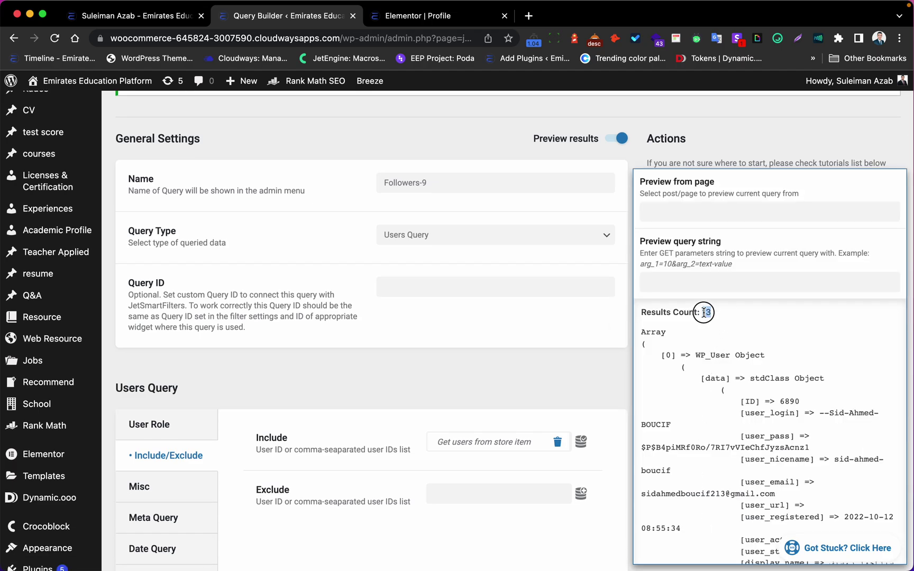
Limit the users query to a maximum of 10 returned results in its Misc settings.
scroll(578, 373, down, 5)
click(191, 339)
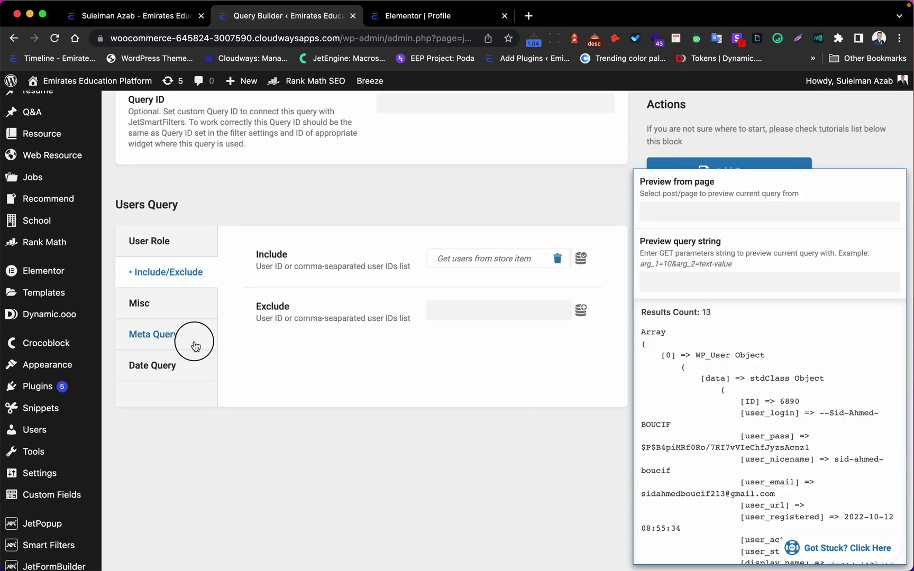
click(185, 307)
click(462, 416)
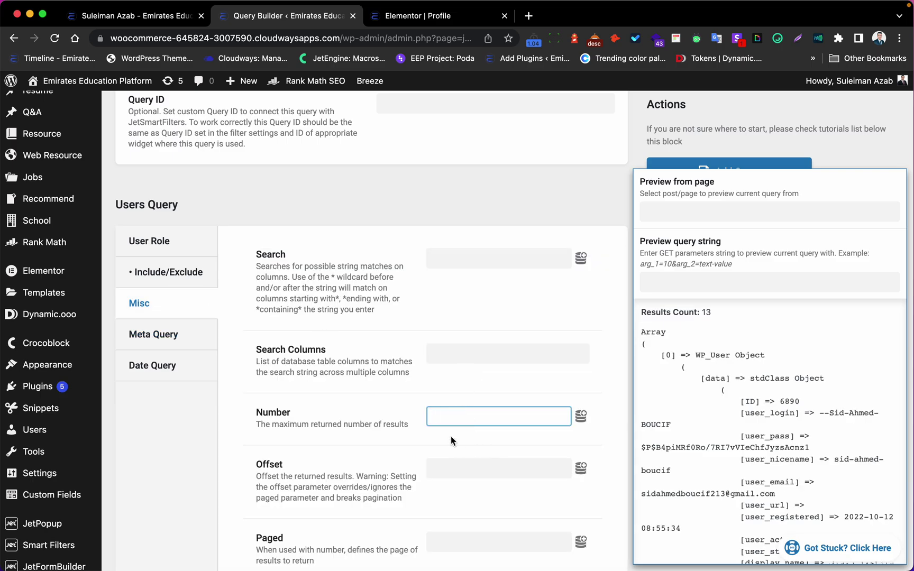
text(10)
click(504, 426)
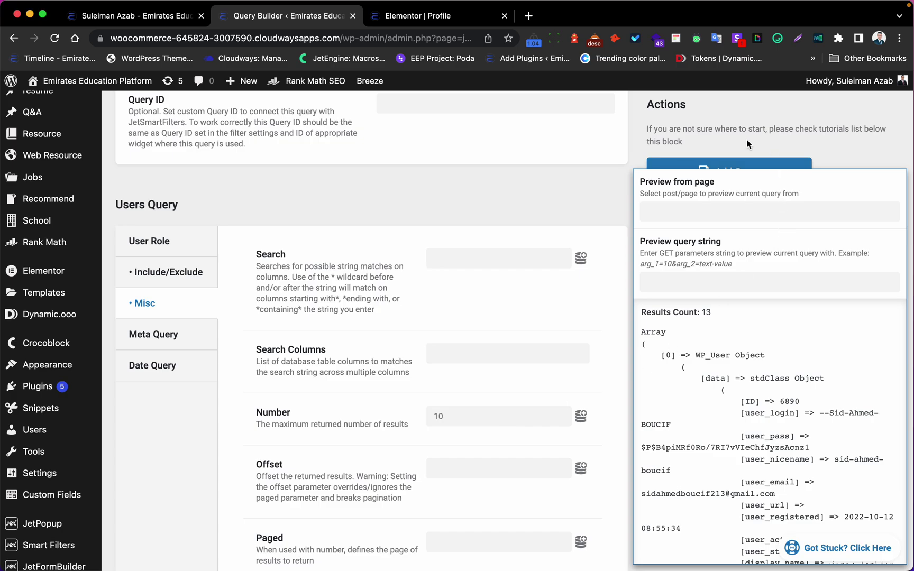
Turn off the results preview and add the Followers-9 query to the Query Builder.
scroll(574, 150, up, 5)
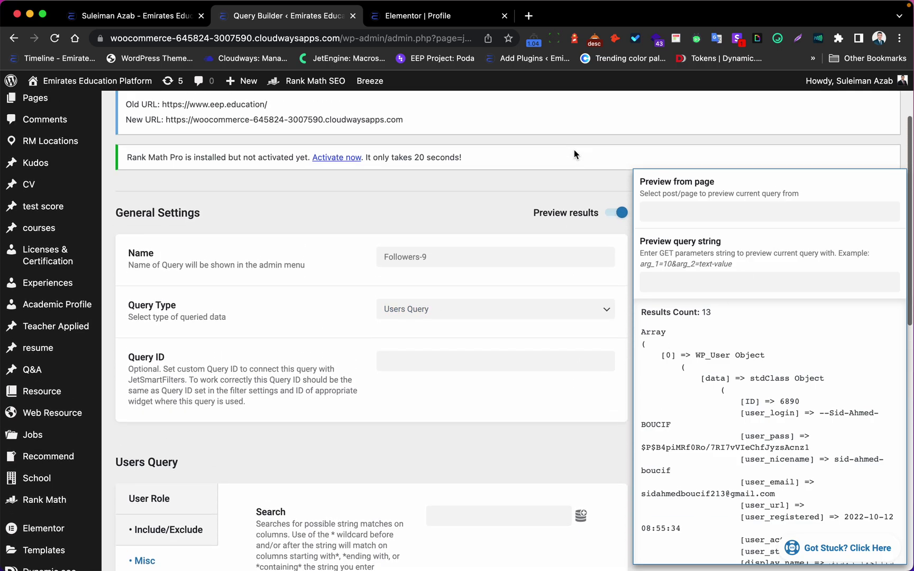
scroll(500, 199, down, 3)
click(153, 336)
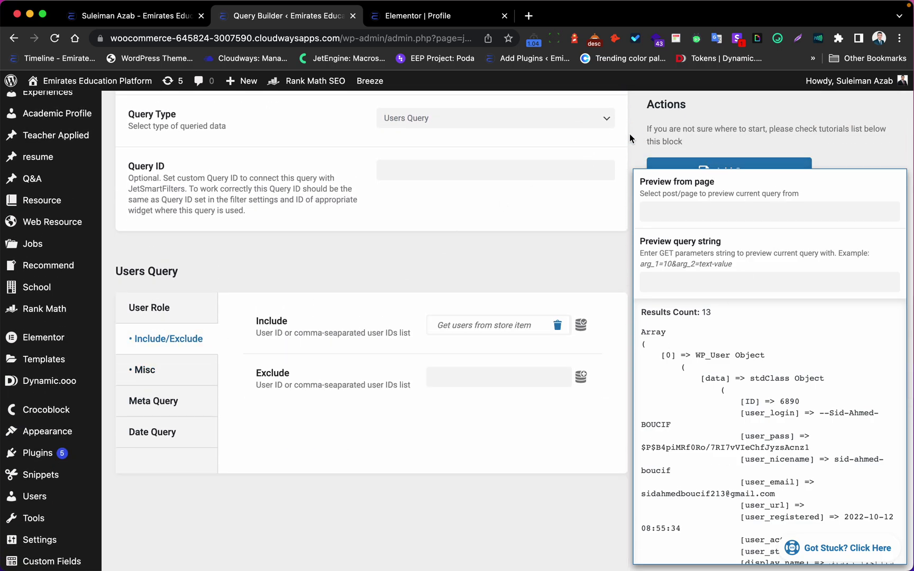
scroll(629, 138, up, 5)
click(617, 262)
scroll(704, 259, down, 3)
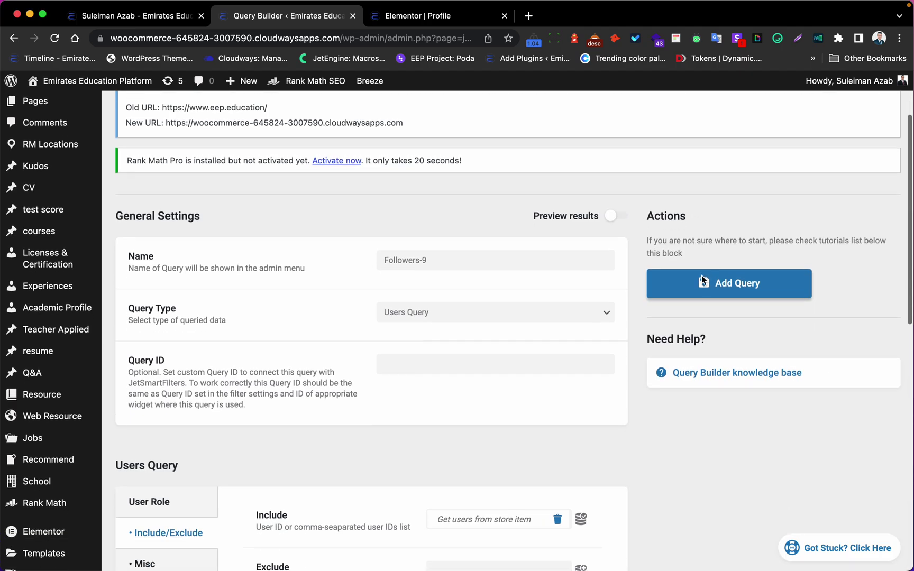
click(687, 246)
triple_click(467, 230)
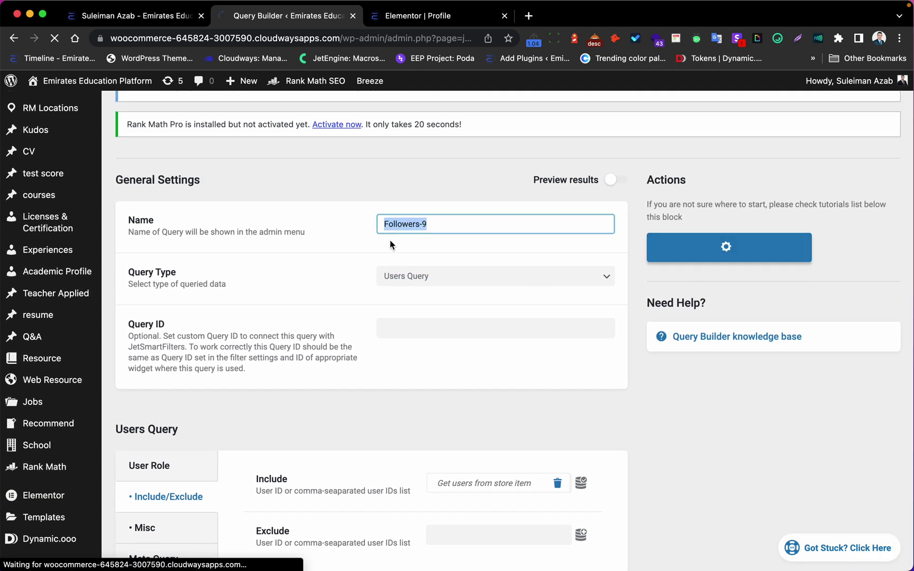
scroll(545, 344, down, 10)
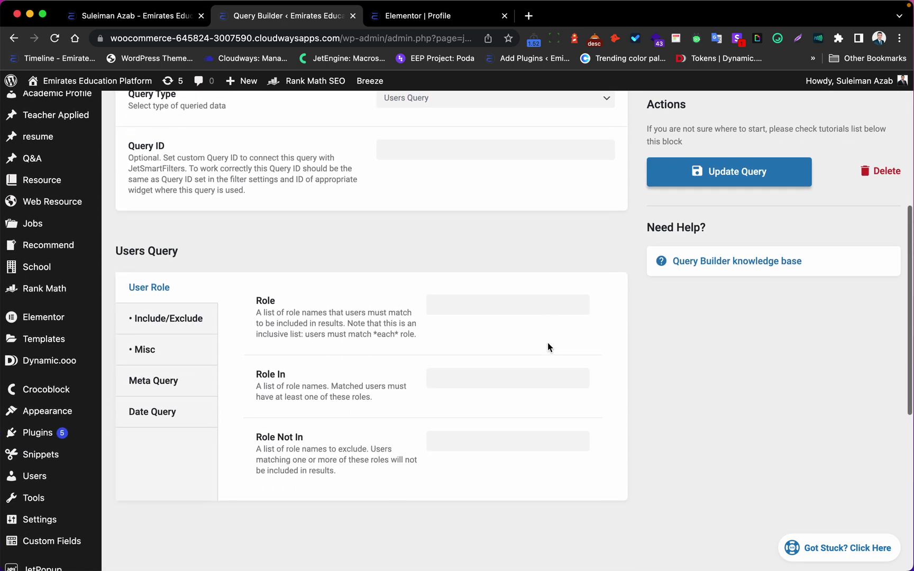
Open JetEngine's Profile Builder and bring up the subpages configured for the User Page.
scroll(547, 343, up, 6)
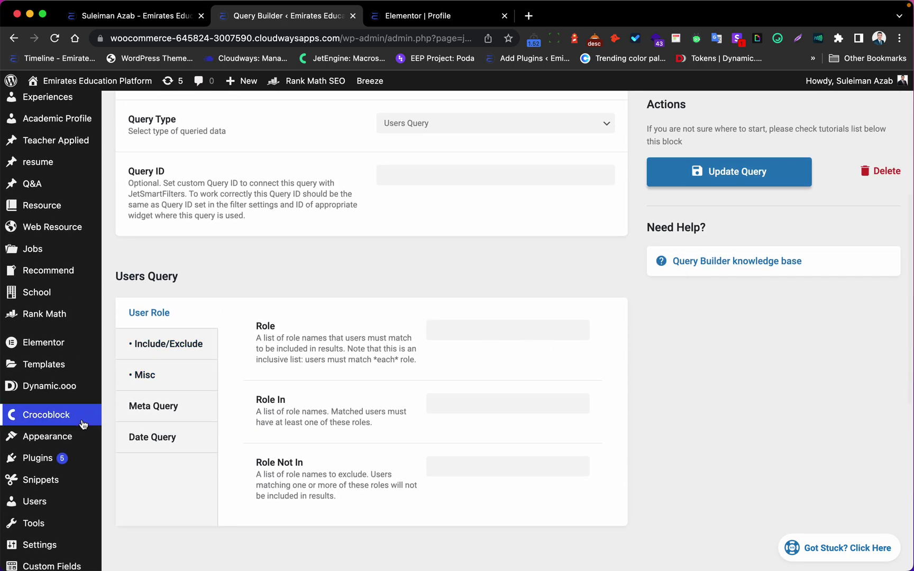
scroll(84, 421, down, 5)
scroll(84, 423, down, 5)
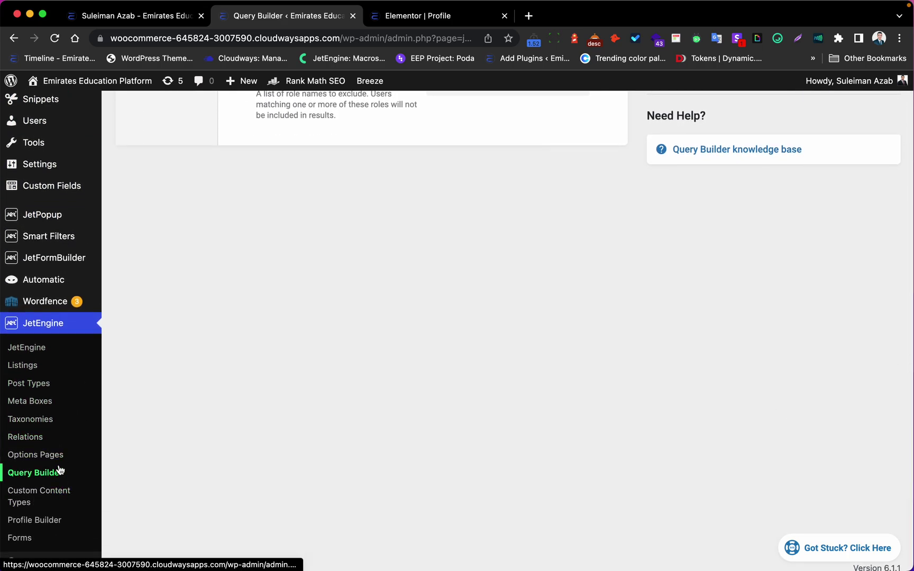
click(54, 527)
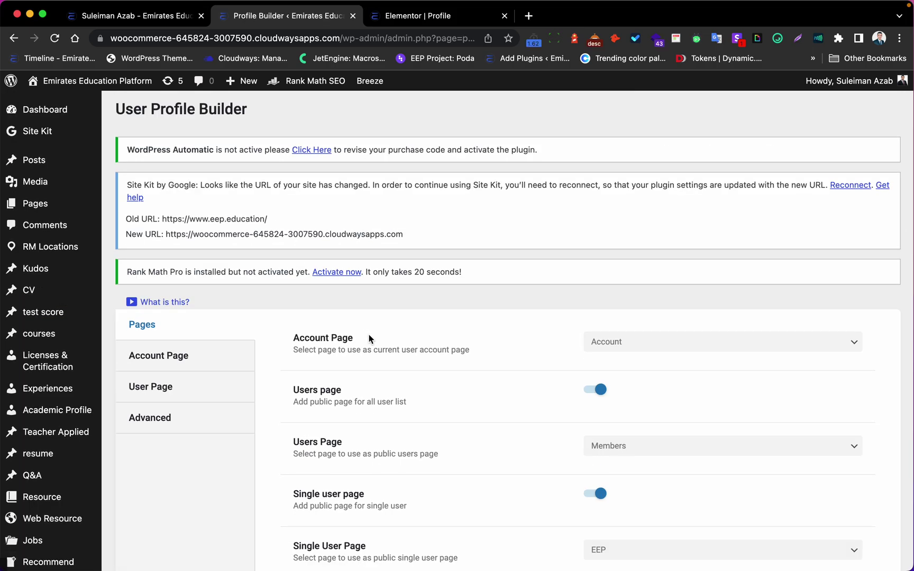
scroll(214, 318, down, 3)
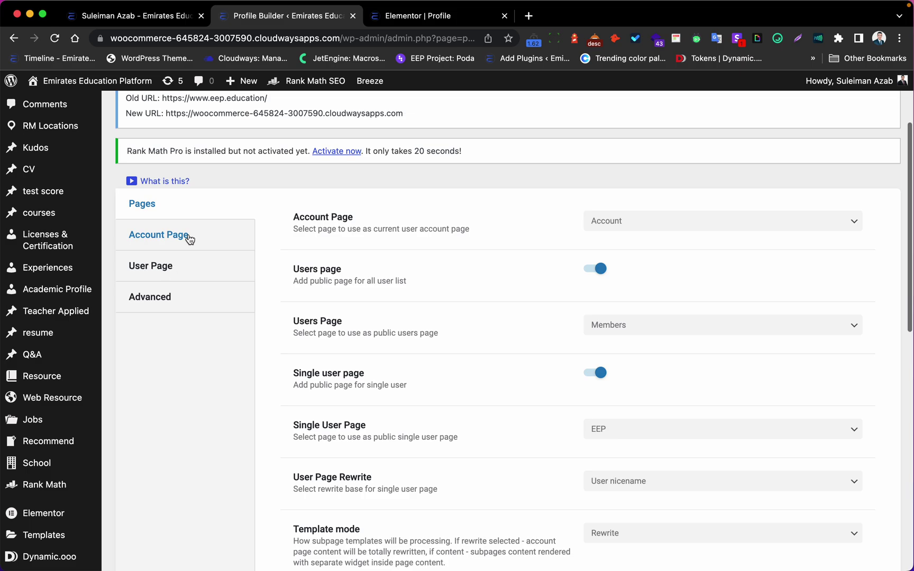
click(191, 269)
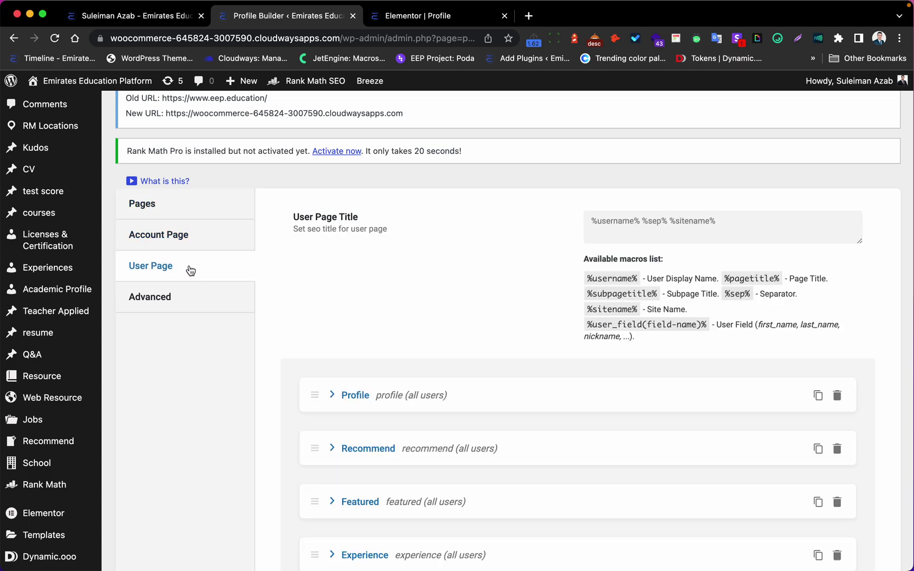
scroll(395, 291, down, 5)
scroll(184, 240, up, 7)
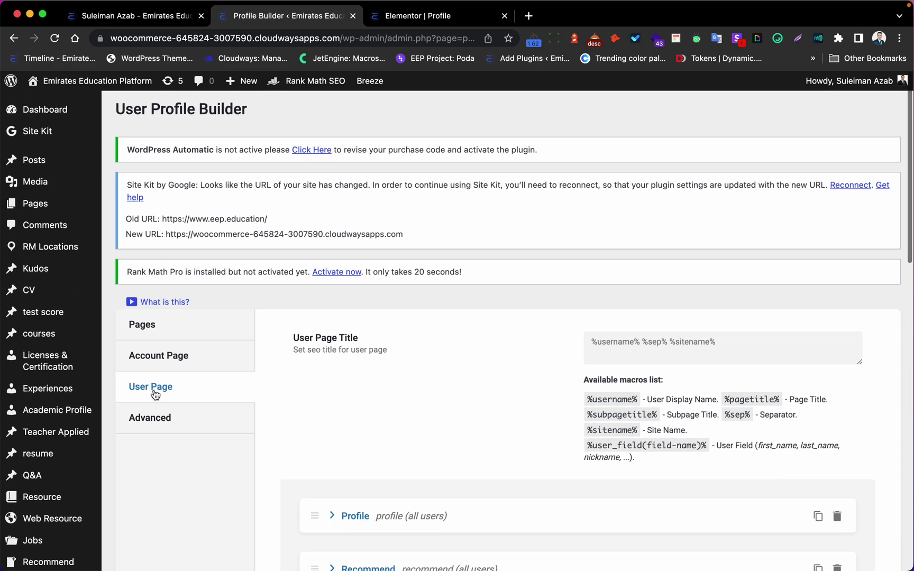
scroll(305, 403, down, 15)
scroll(438, 411, up, 3)
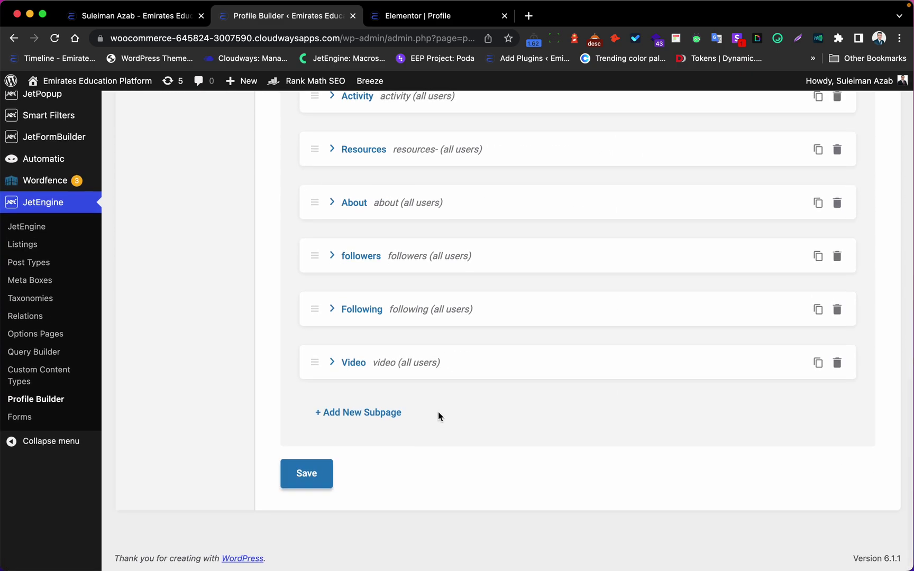
Expand the followers subpage and examine its title, slug and template settings.
click(371, 327)
scroll(452, 380, down, 2)
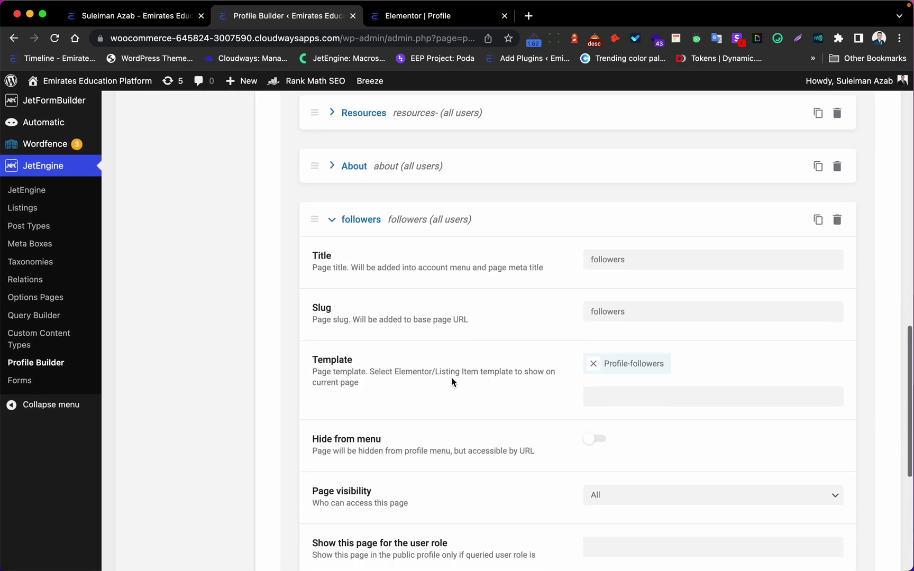
double_click(584, 263)
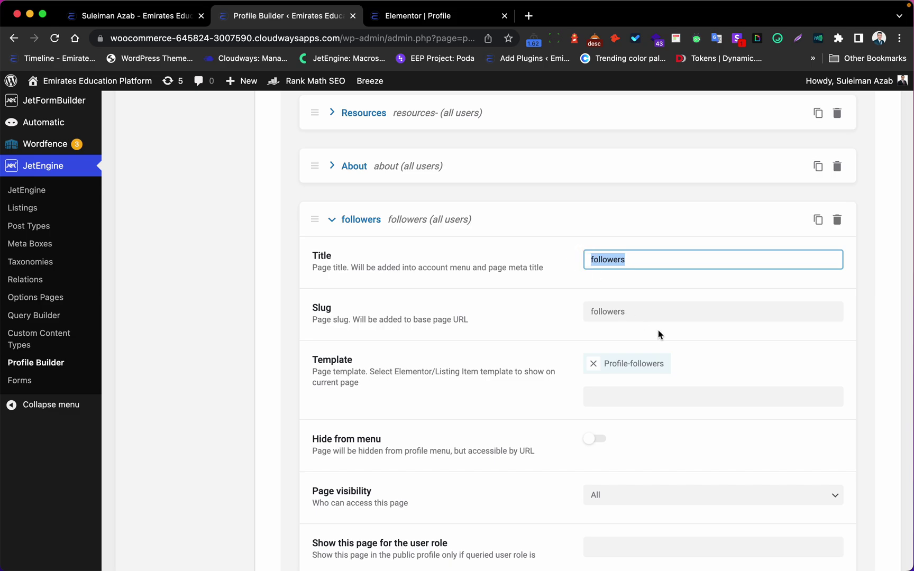
drag(640, 313, 579, 318)
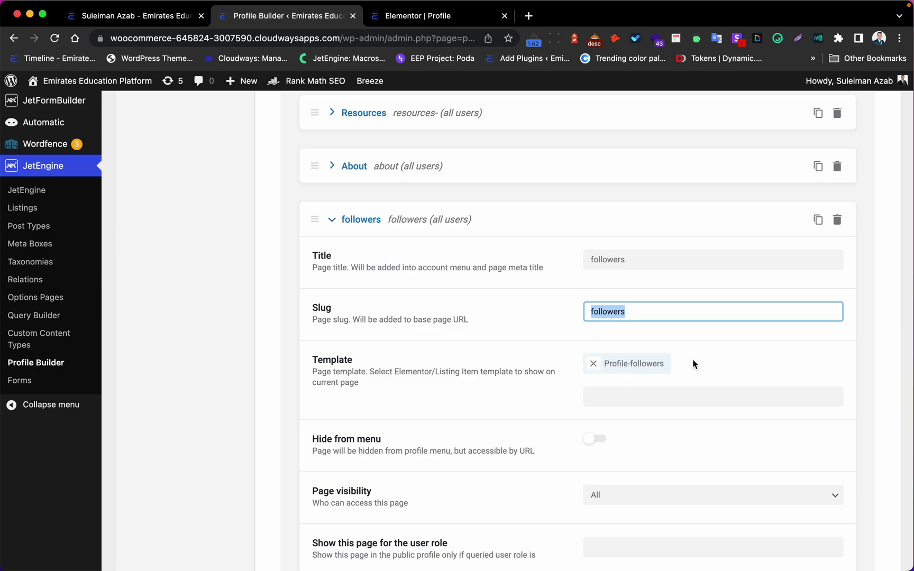
Open the Saved Templates list in a new browser tab and switch to it.
scroll(134, 229, up, 5)
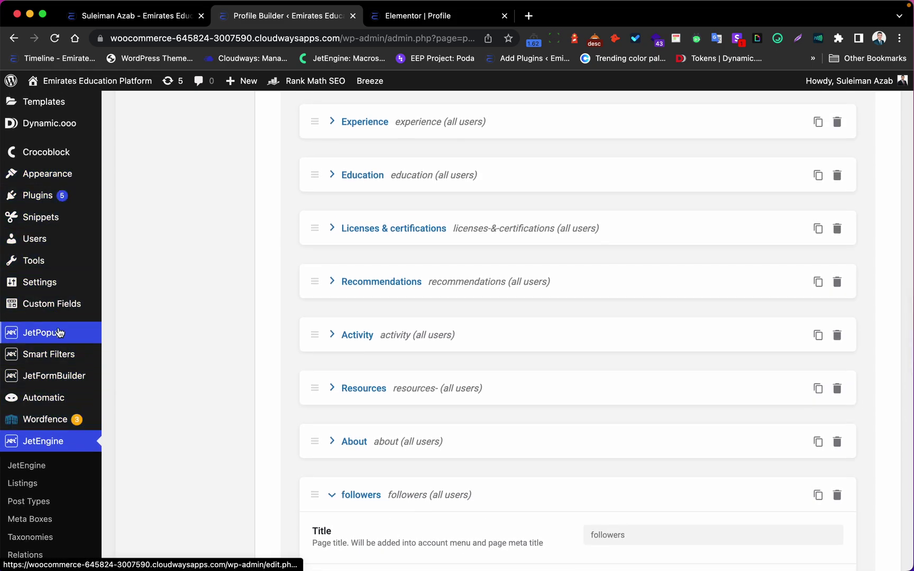
scroll(61, 207, up, 2)
mouse_move(98, 168)
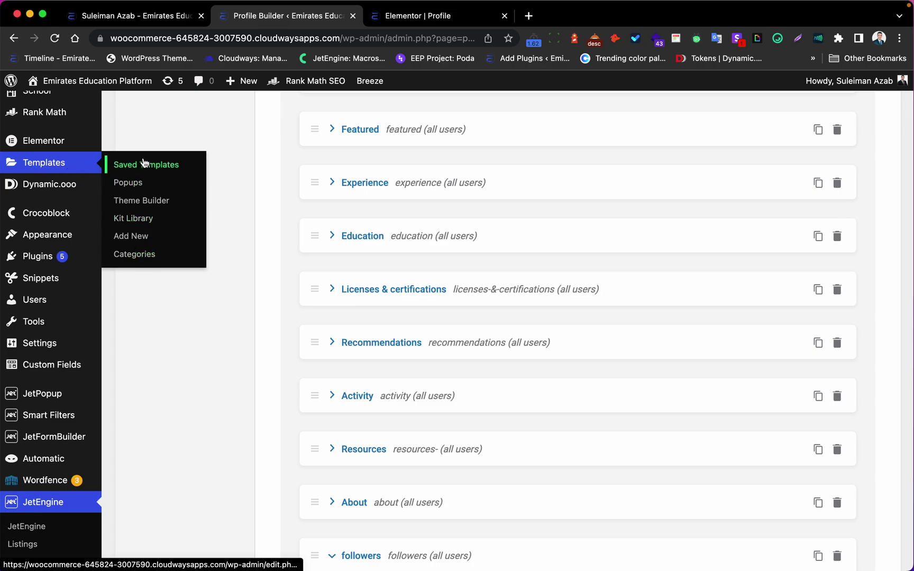
right_click(181, 172)
click(183, 176)
click(410, 16)
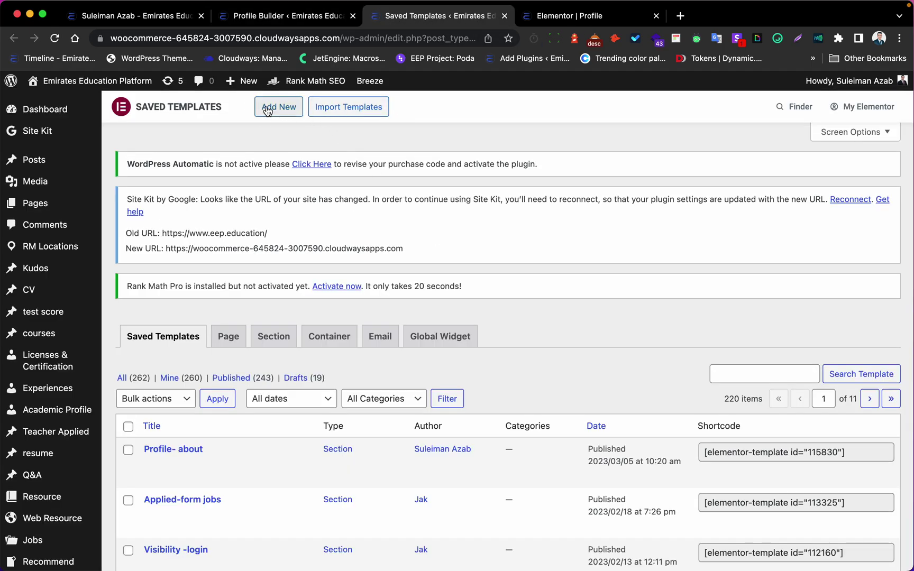
click(279, 107)
click(529, 320)
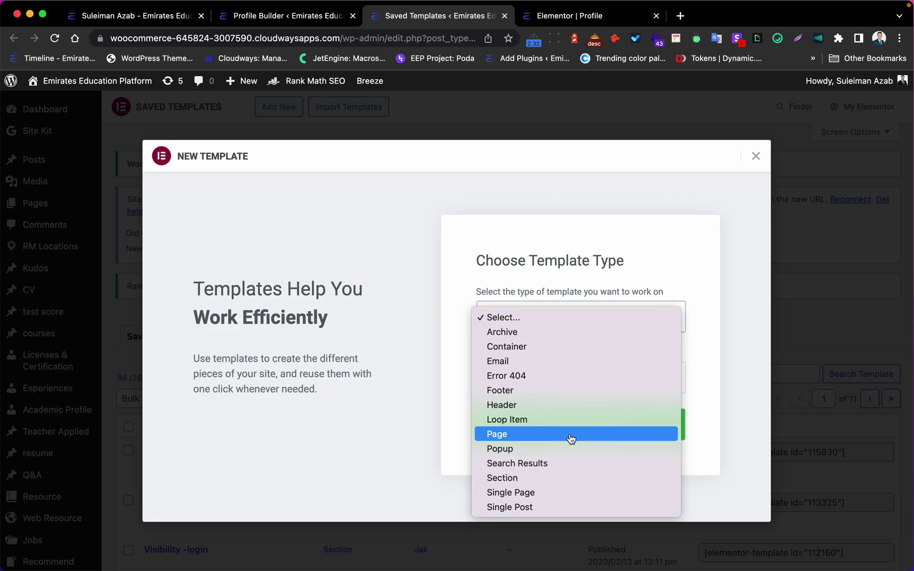
click(738, 168)
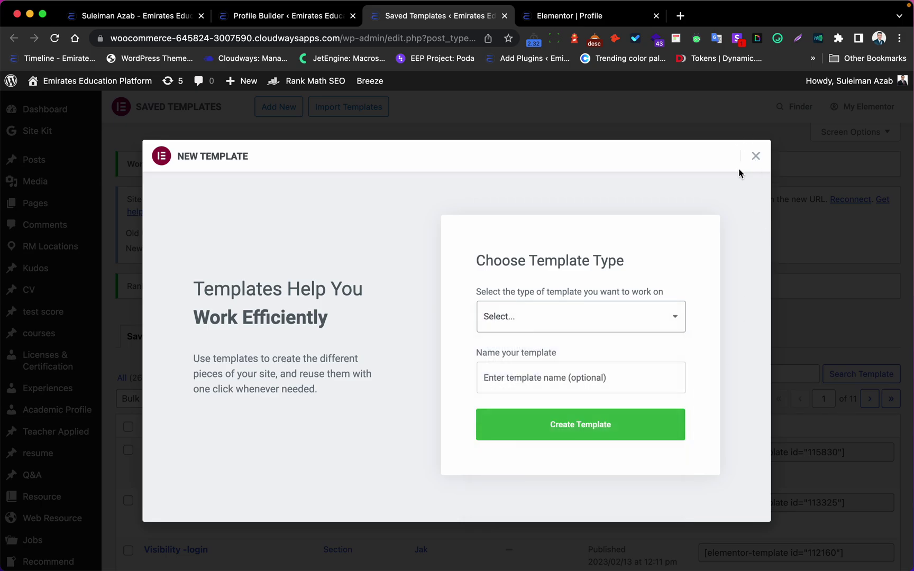
click(755, 156)
Filter the saved templates to pages and open Profile-followers in the Elementor editor in a new browser tab.
scroll(316, 348, down, 2)
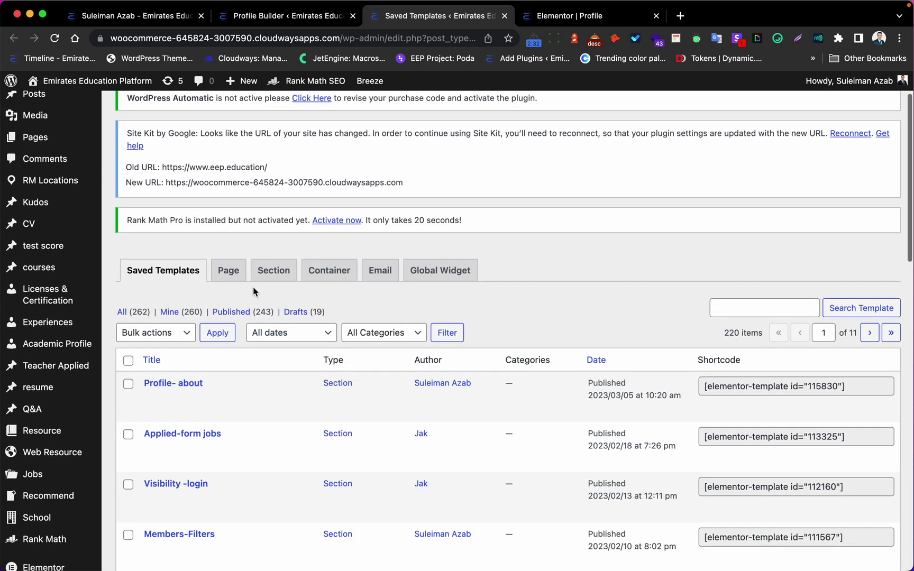
click(234, 281)
scroll(326, 364, down, 3)
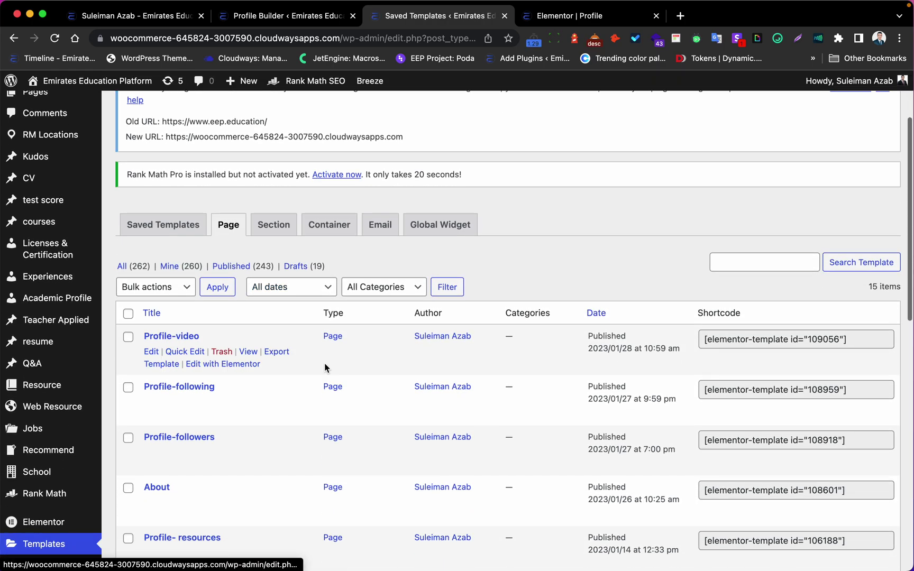
scroll(270, 341, down, 3)
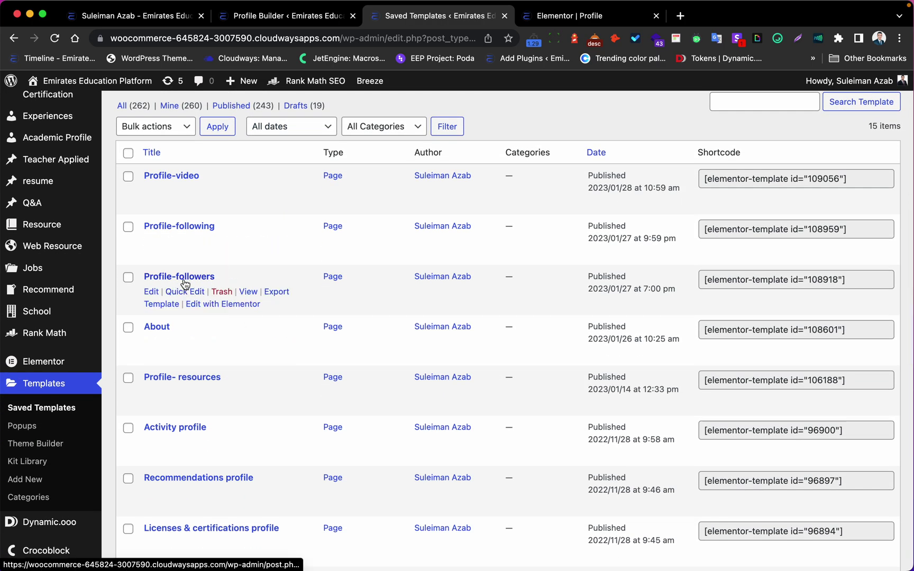
right_click(248, 308)
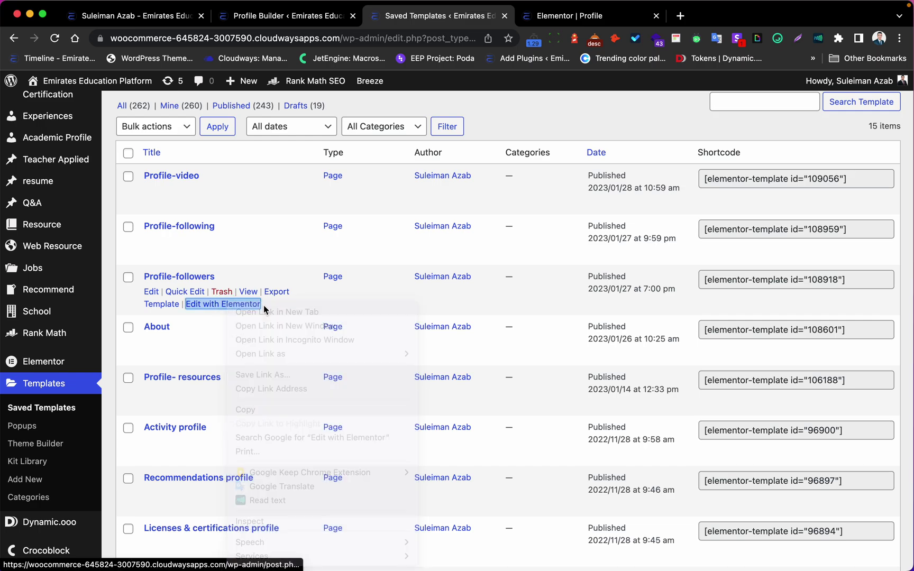
right_click(251, 312)
click(285, 314)
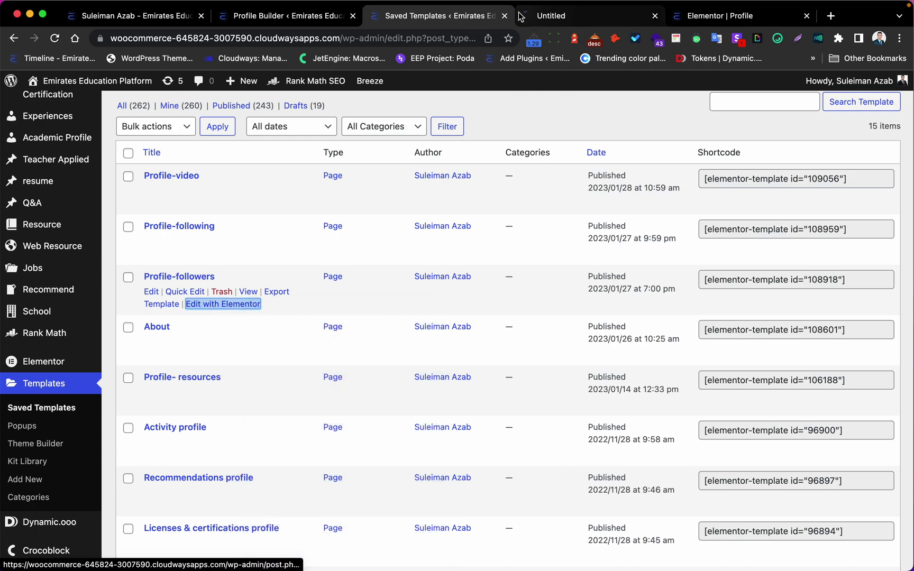
click(554, 22)
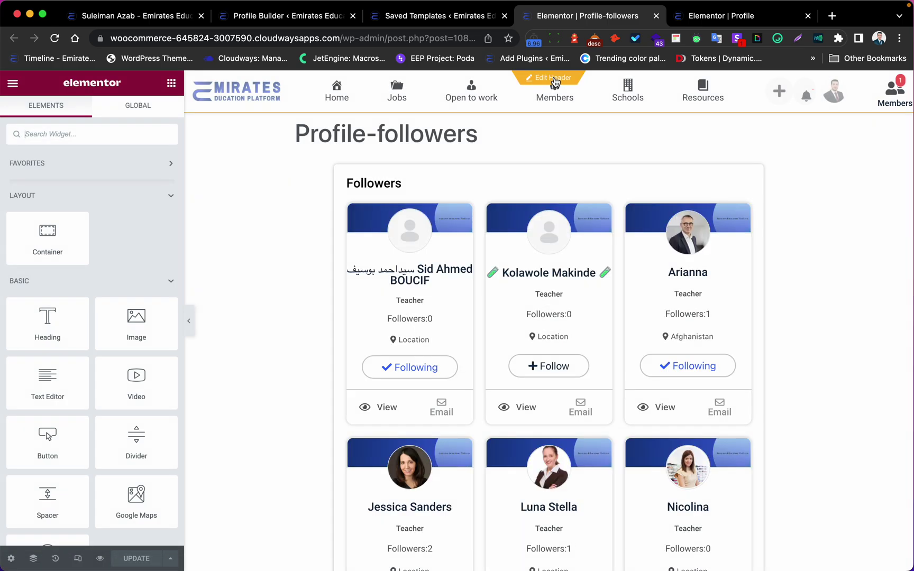
Set the custom query of the listing grid under the Followers heading to Followers-9.
click(614, 237)
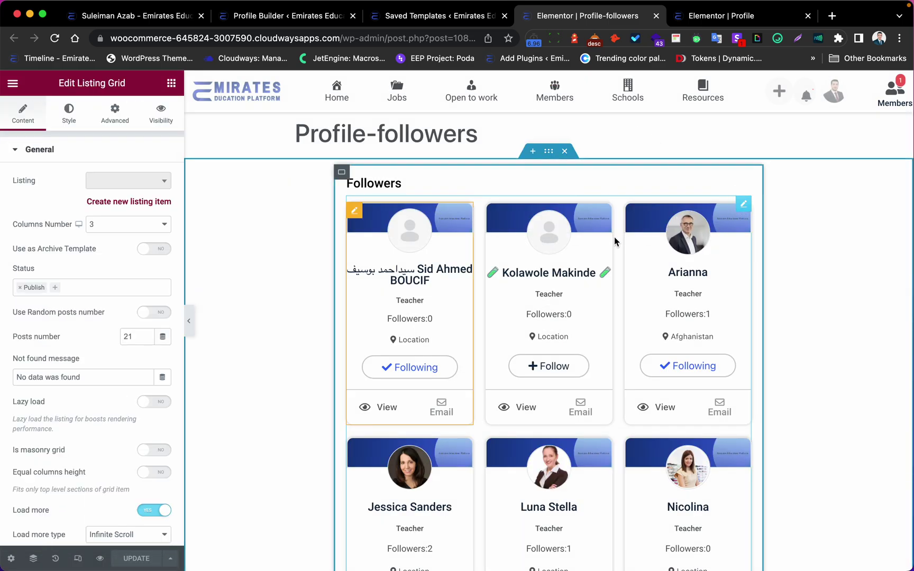
scroll(488, 297, down, 1)
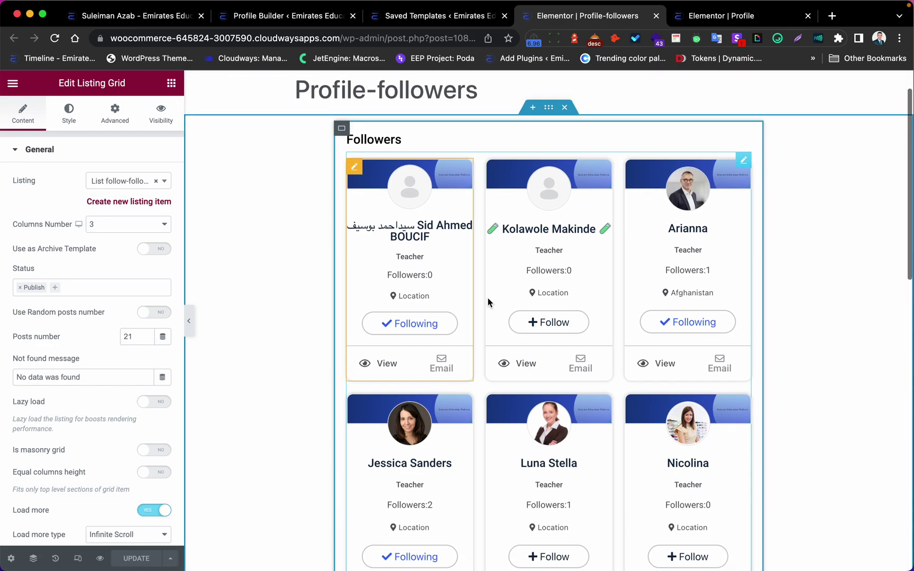
scroll(153, 319, down, 5)
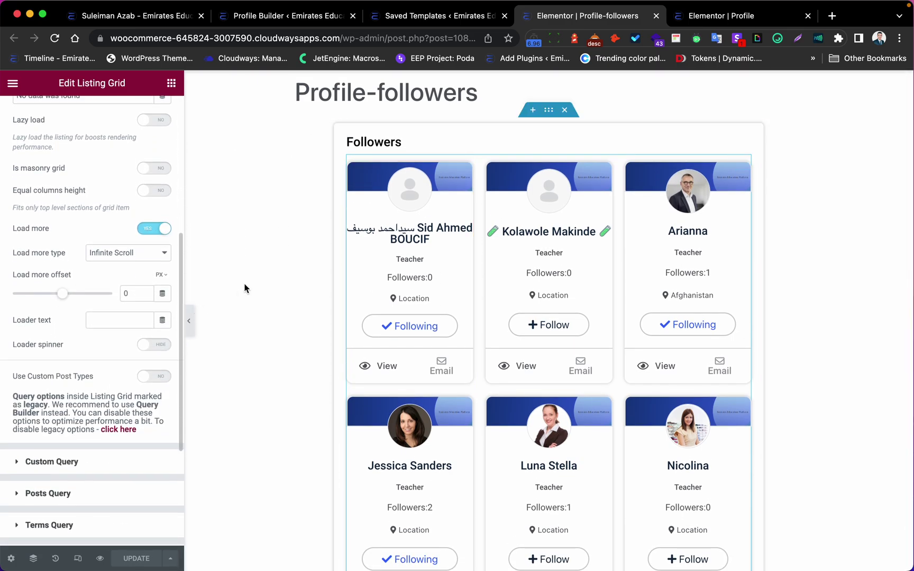
mouse_move(745, 169)
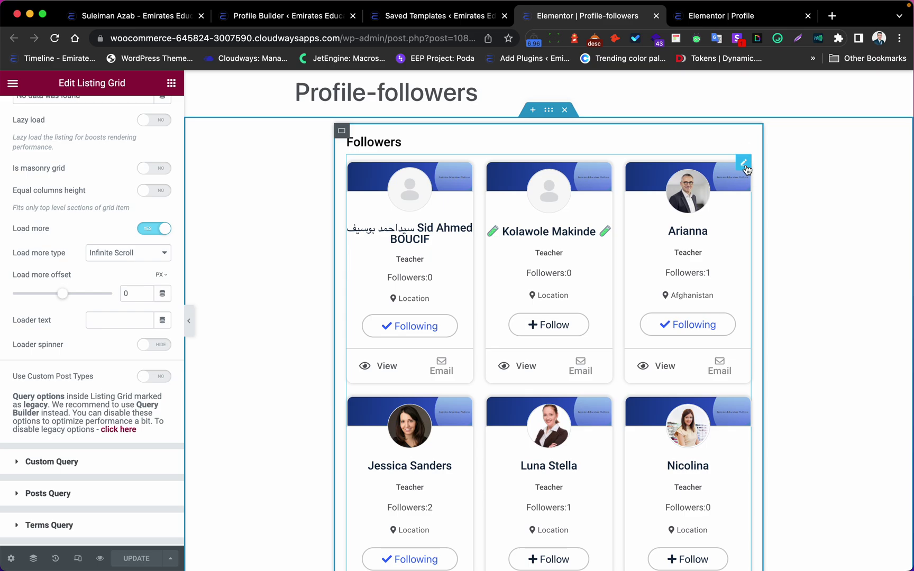
scroll(69, 310, down, 3)
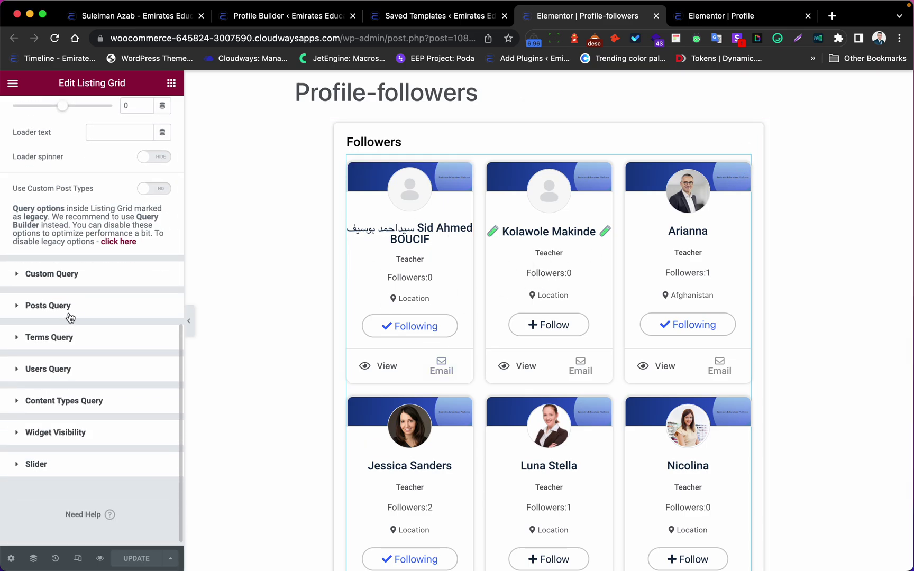
click(88, 276)
click(133, 266)
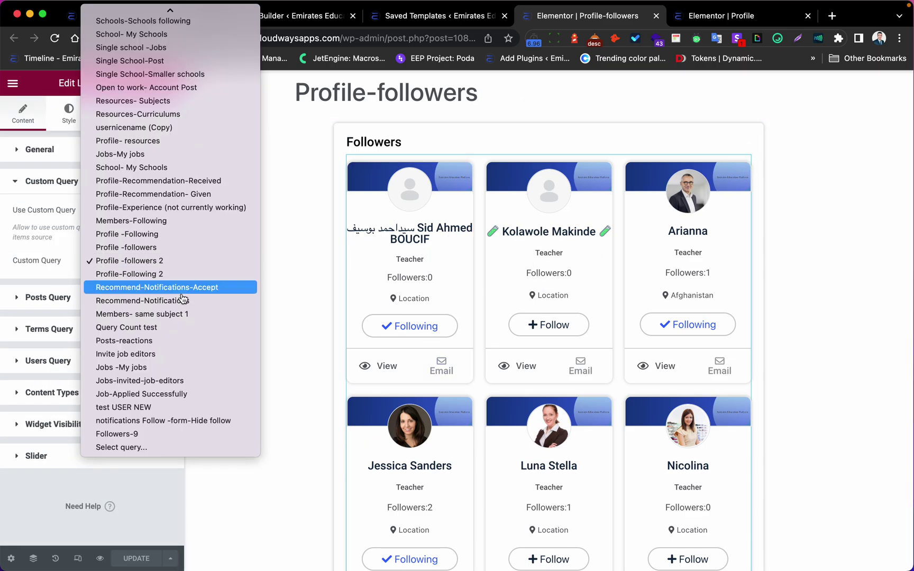
click(149, 435)
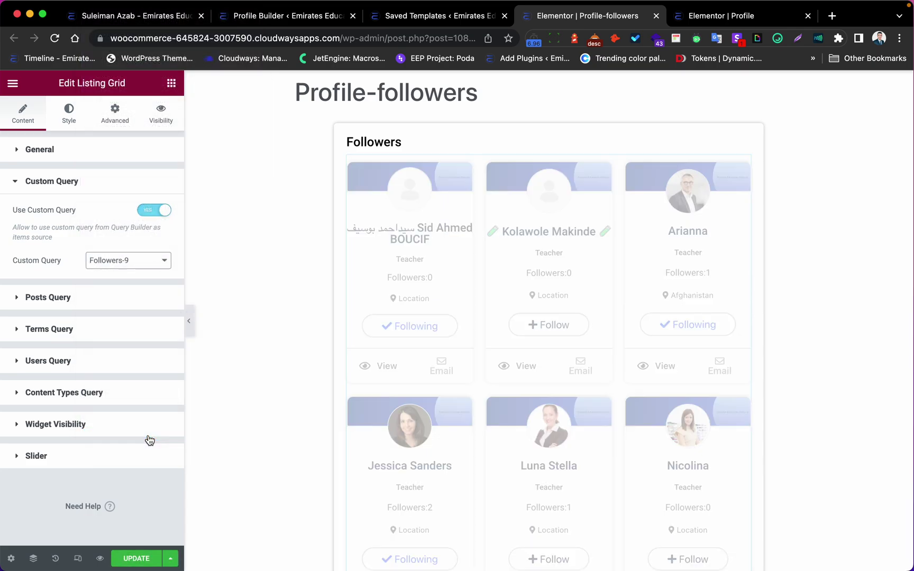
click(128, 265)
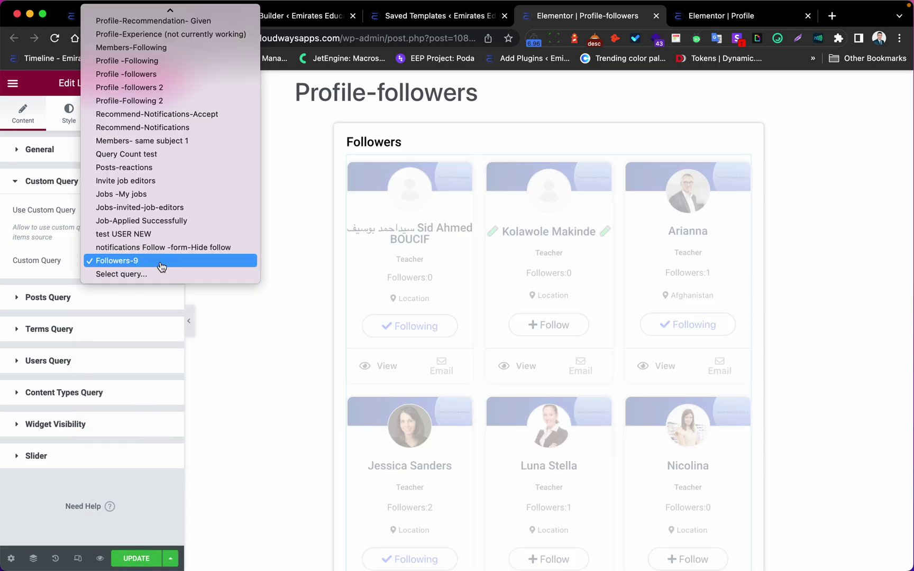
click(146, 265)
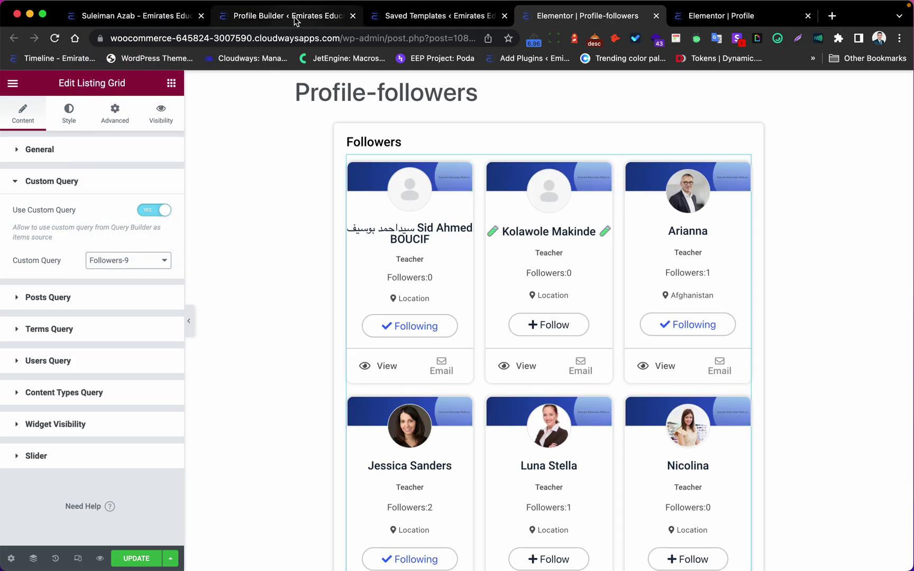
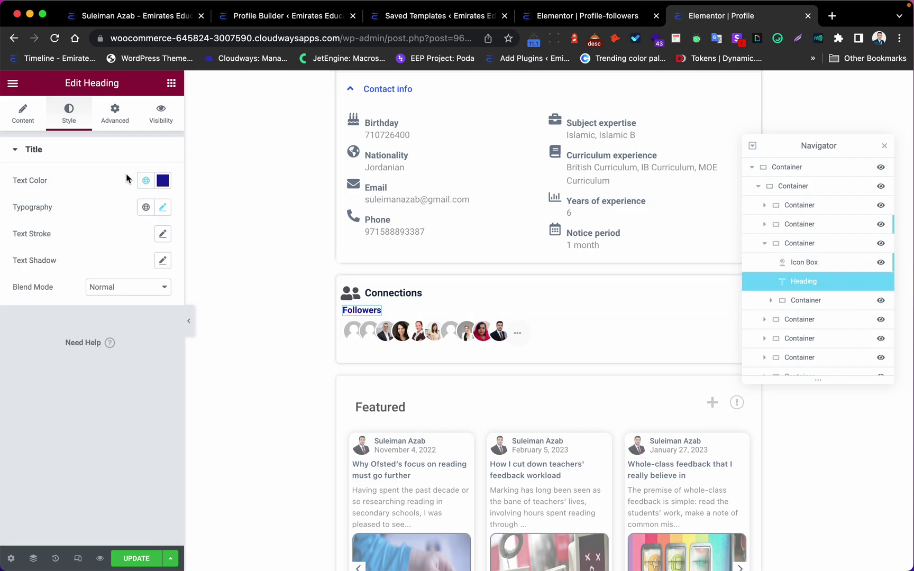
Replace the title of the Followers heading under Connections with the dynamic Query Results Count tag, using the Followers-9 query.
click(15, 120)
click(102, 190)
double_click(102, 191)
key(super+c)
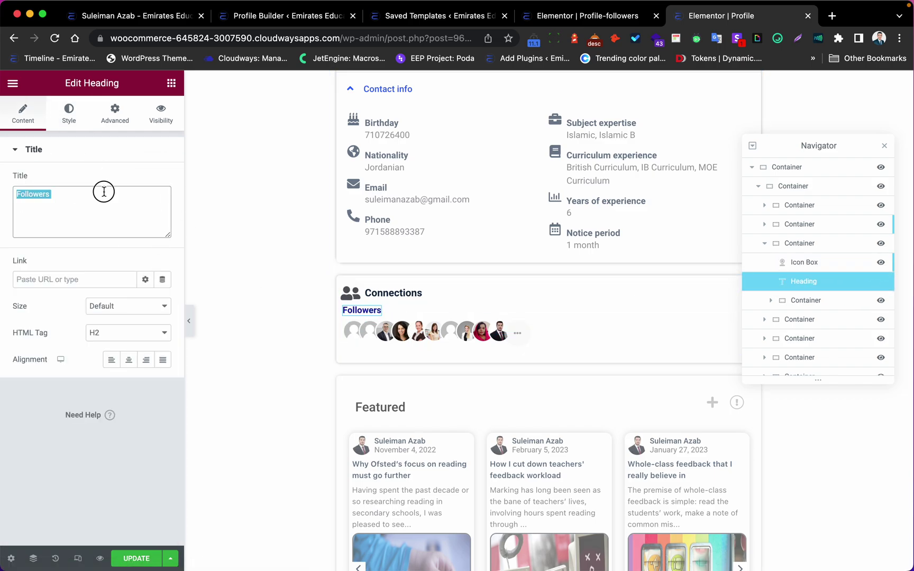
click(163, 193)
scroll(137, 357, down, 10)
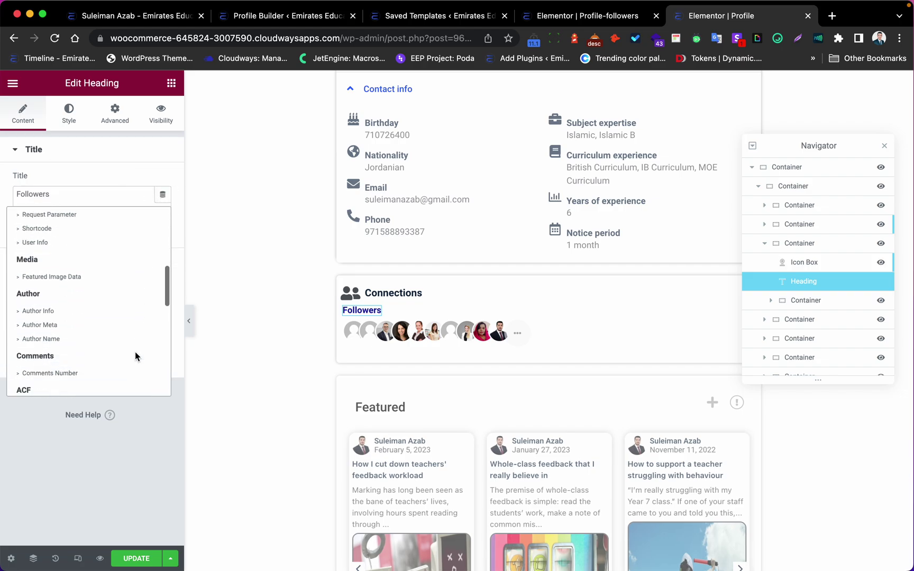
scroll(112, 344, down, 2)
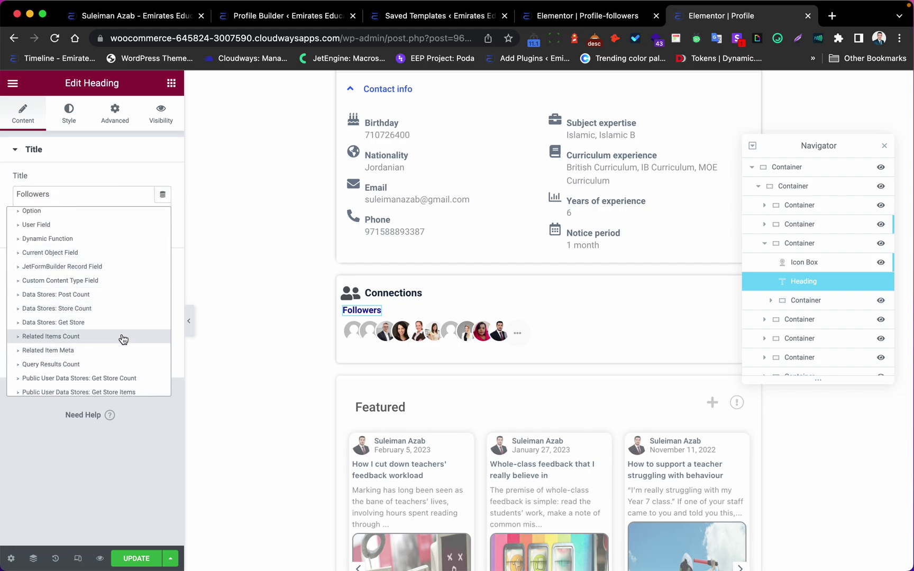
scroll(106, 354, down, 3)
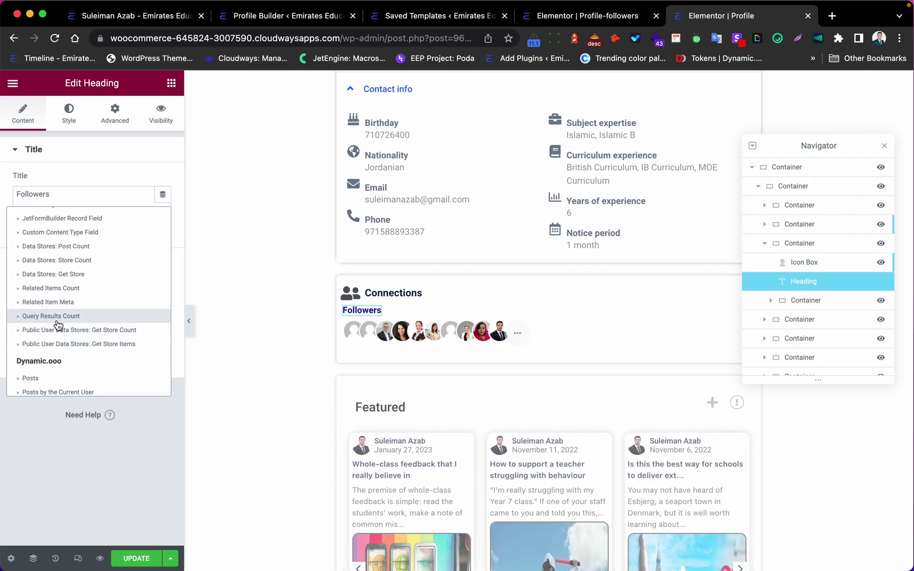
click(51, 319)
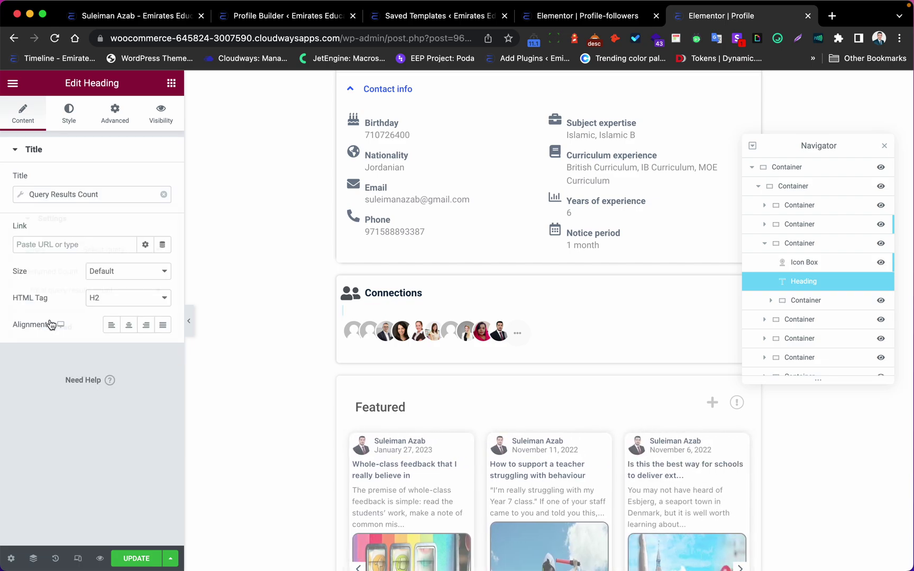
click(133, 250)
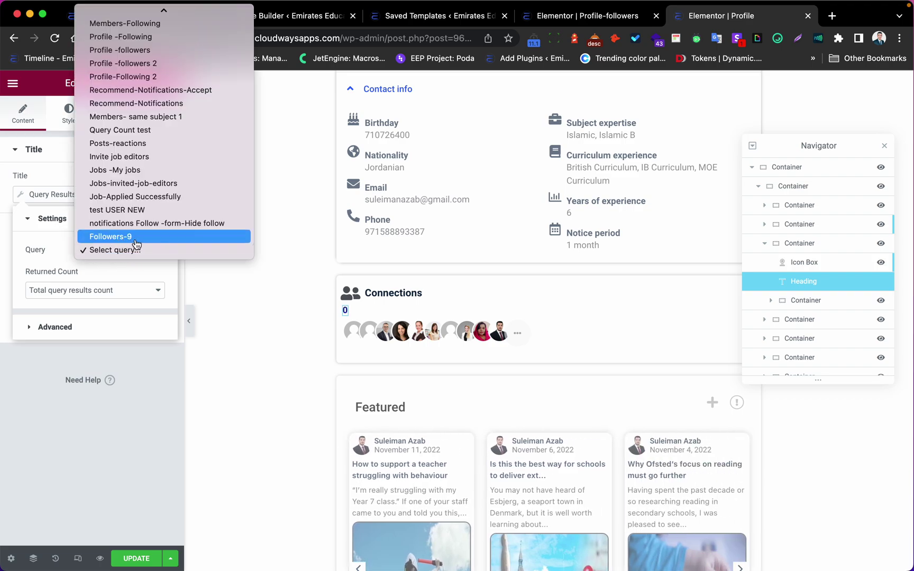
click(134, 250)
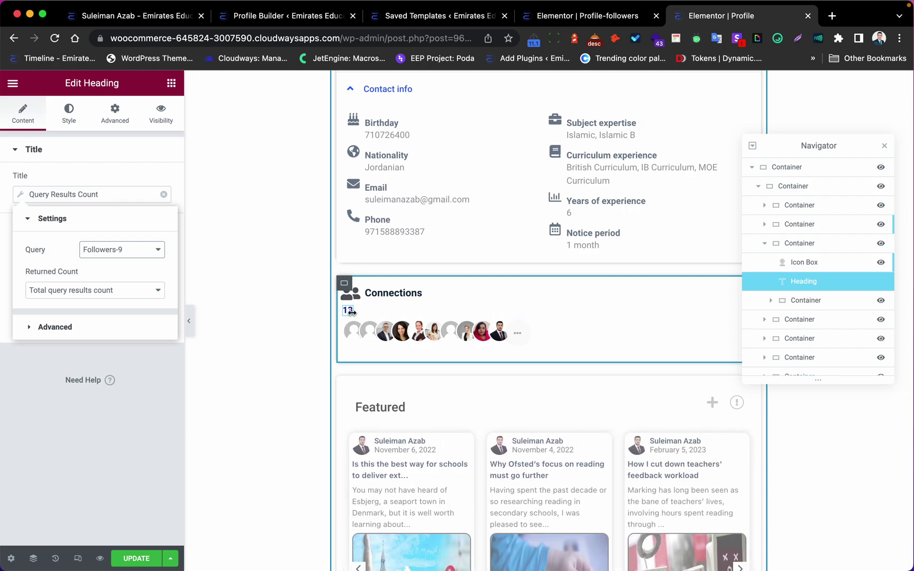
Add the text "Followers:" before the heading's dynamic query results count.
click(85, 327)
click(116, 280)
key(super+v)
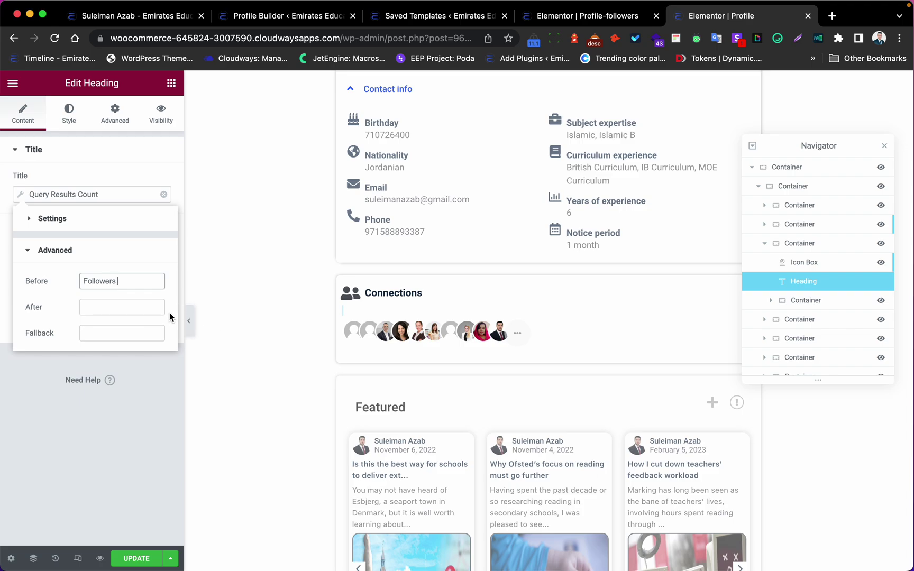
text(:)
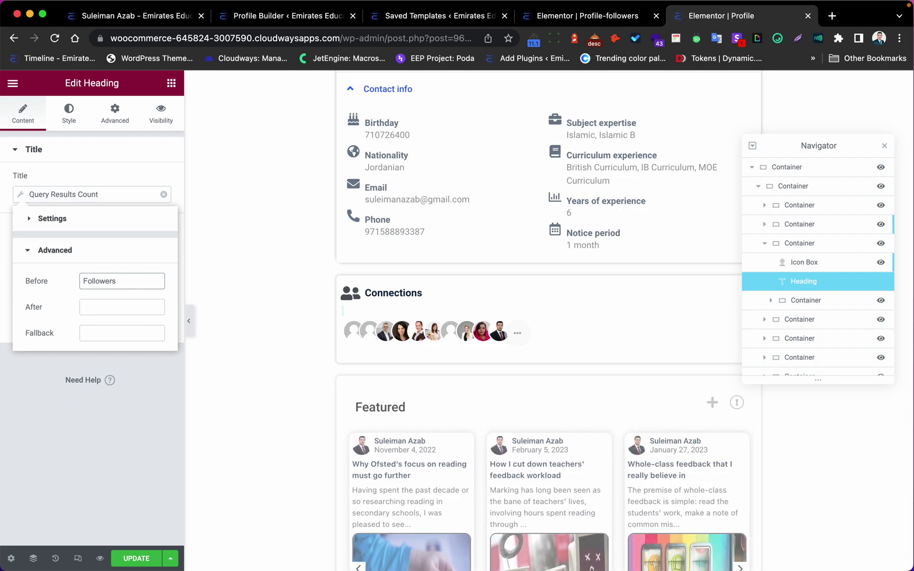
click(96, 222)
click(79, 156)
click(79, 156)
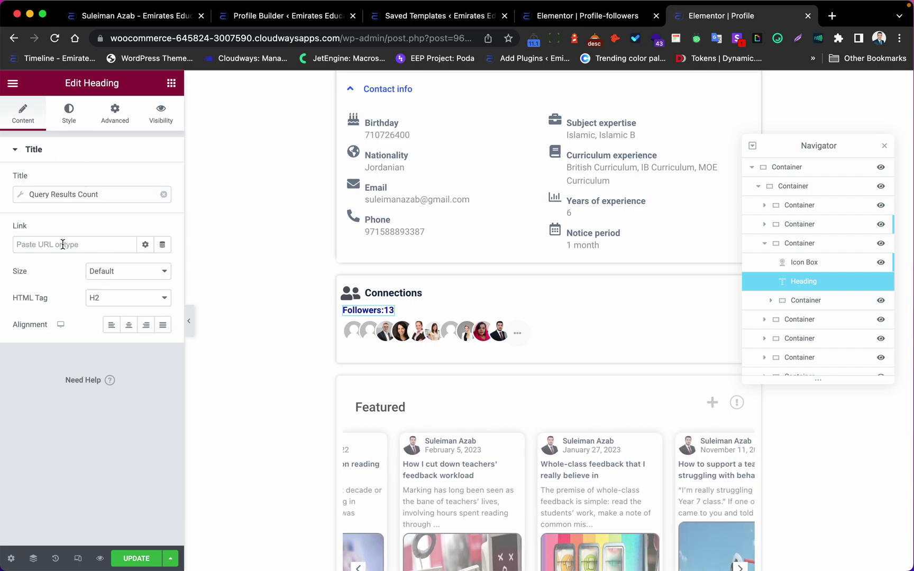
Link the followers count heading to the dynamic Profile Page URL of the followers page and update the Profile template.
click(162, 244)
scroll(114, 410, down, 5)
scroll(113, 409, down, 3)
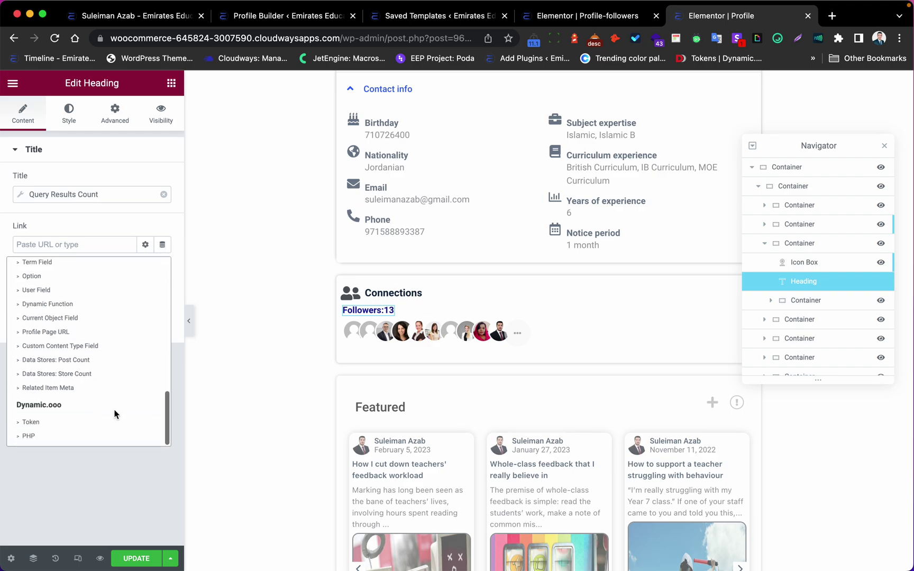
click(61, 332)
click(83, 244)
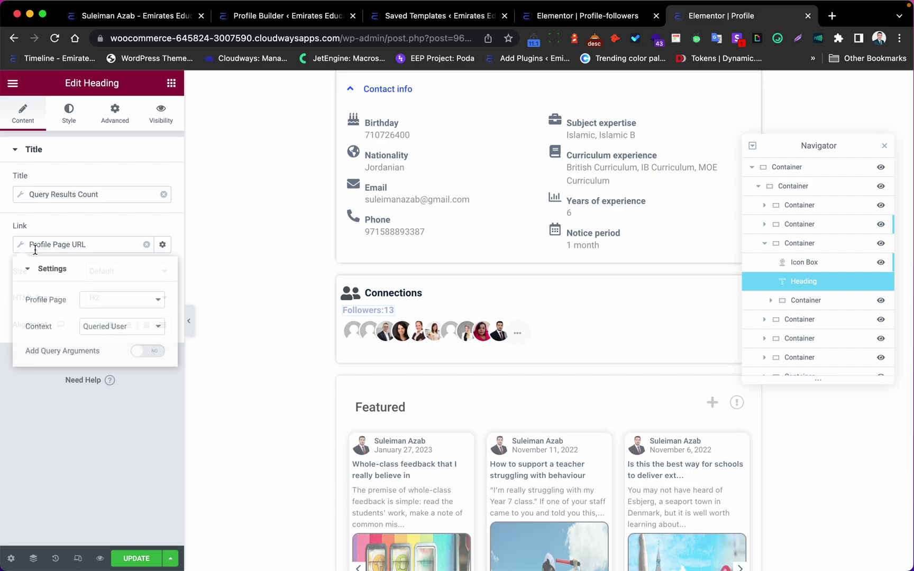
click(127, 300)
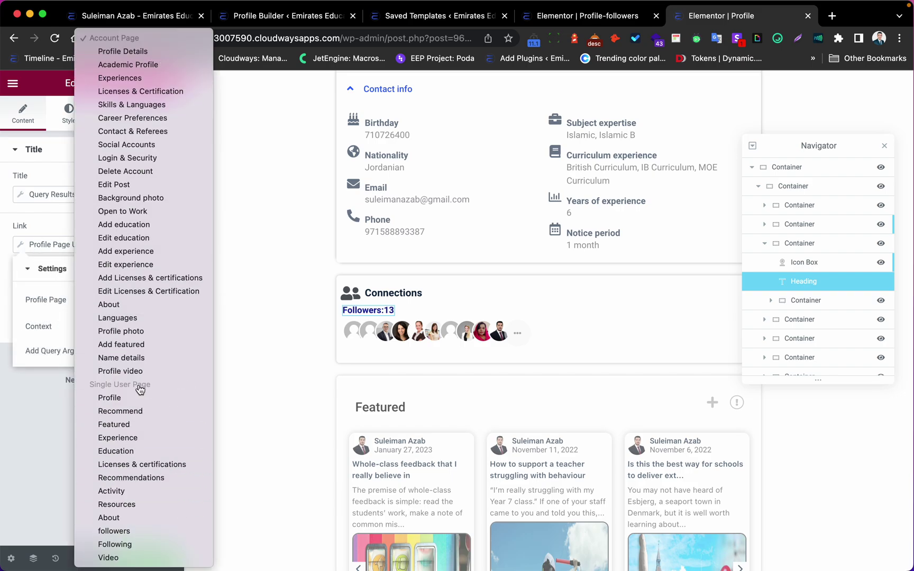
click(111, 531)
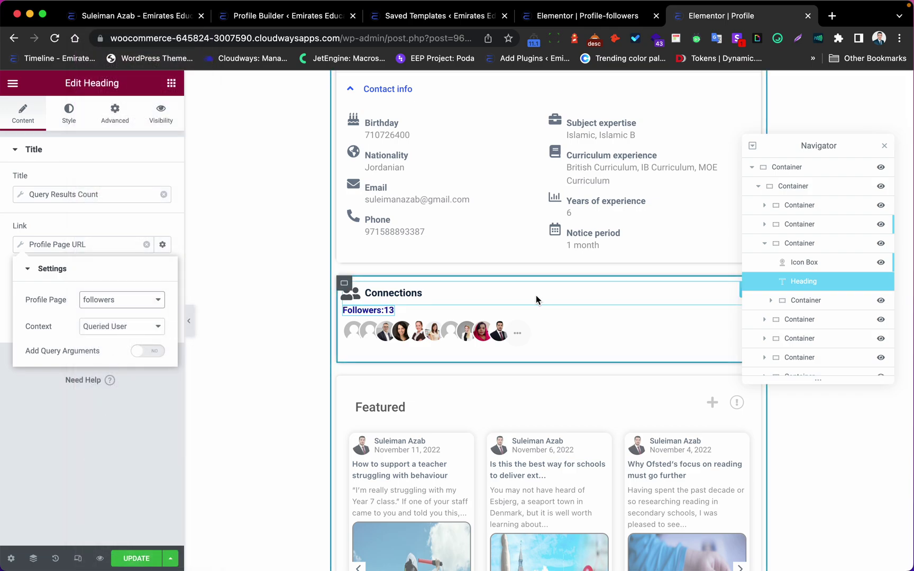
click(135, 559)
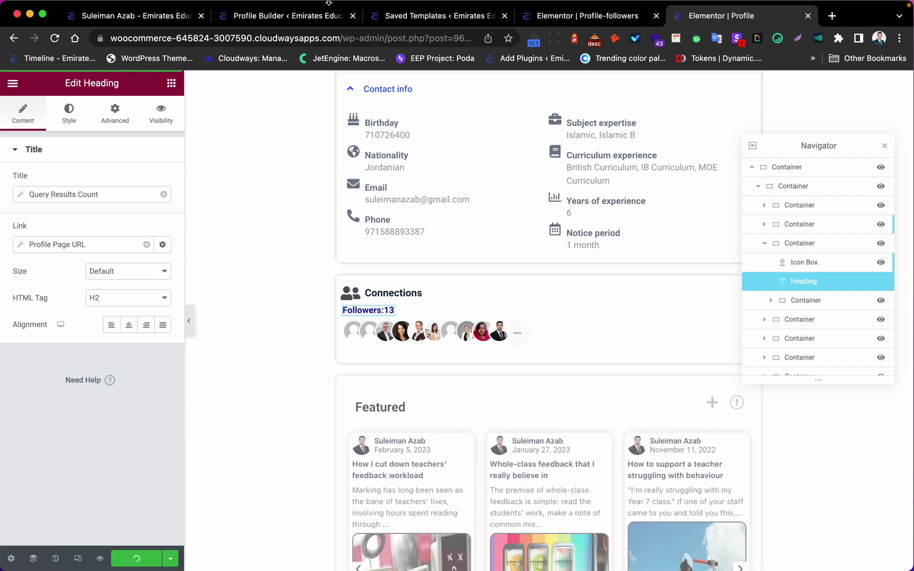
scroll(372, 277, down, 1)
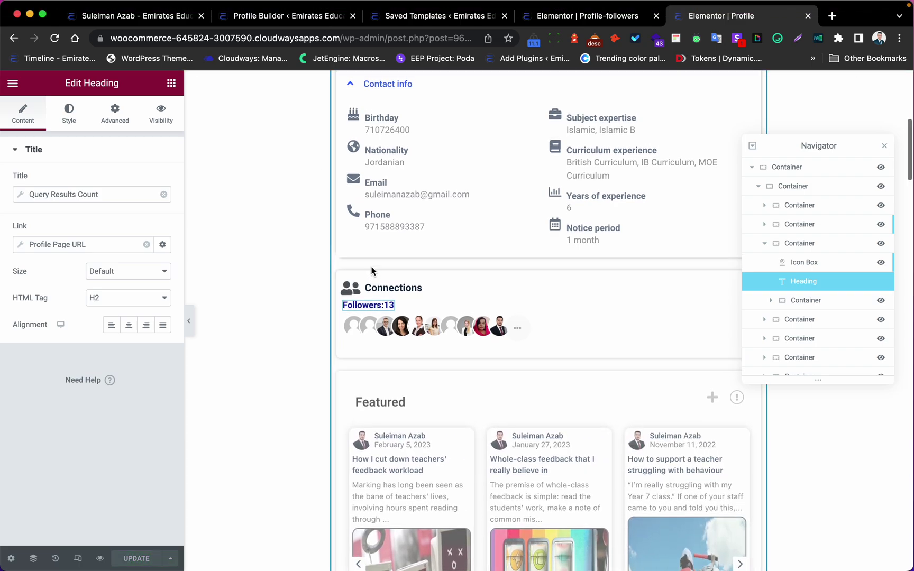
scroll(343, 254, up, 1)
Reload the live profile page, open its followers count link in a new browser tab and review the listed followers.
click(170, 17)
click(54, 38)
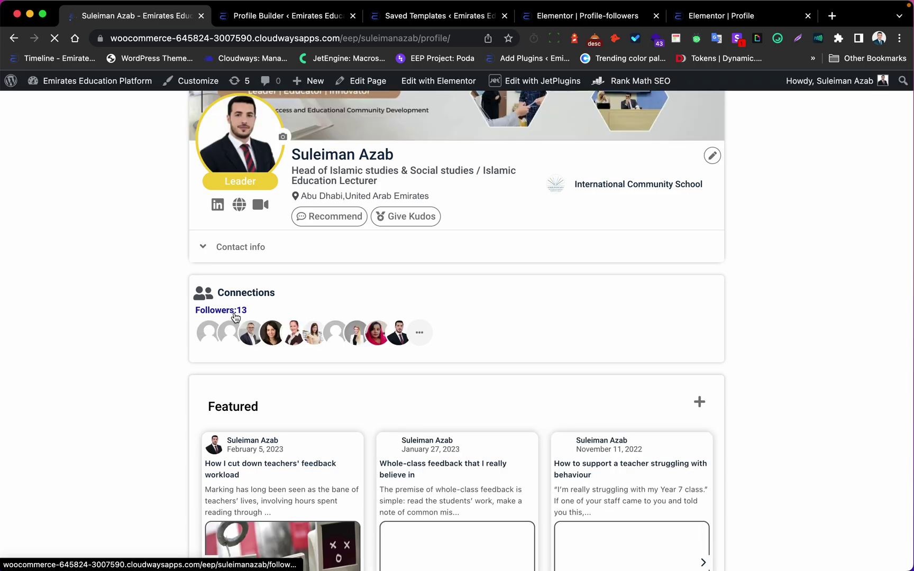
right_click(229, 316)
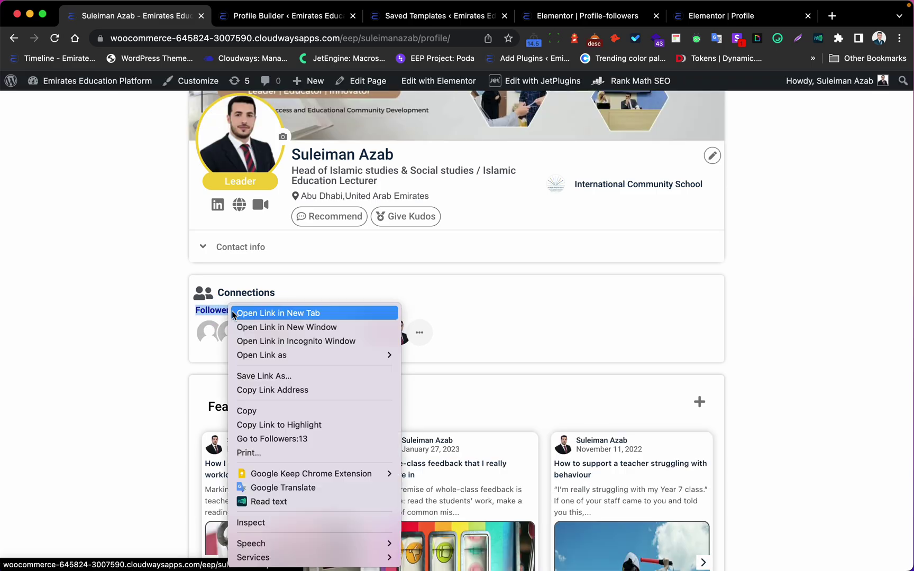
click(247, 313)
click(249, 17)
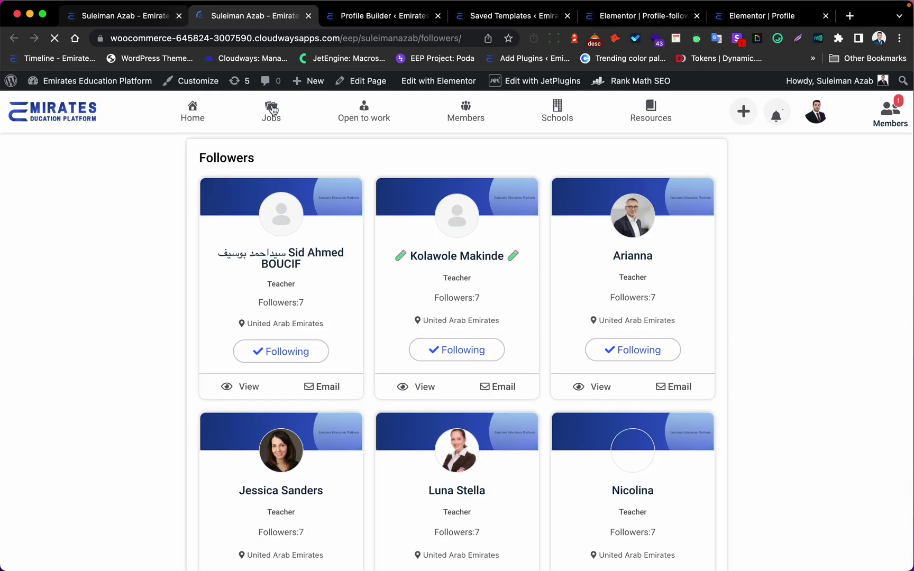
scroll(362, 217, down, 7)
scroll(362, 222, up, 8)
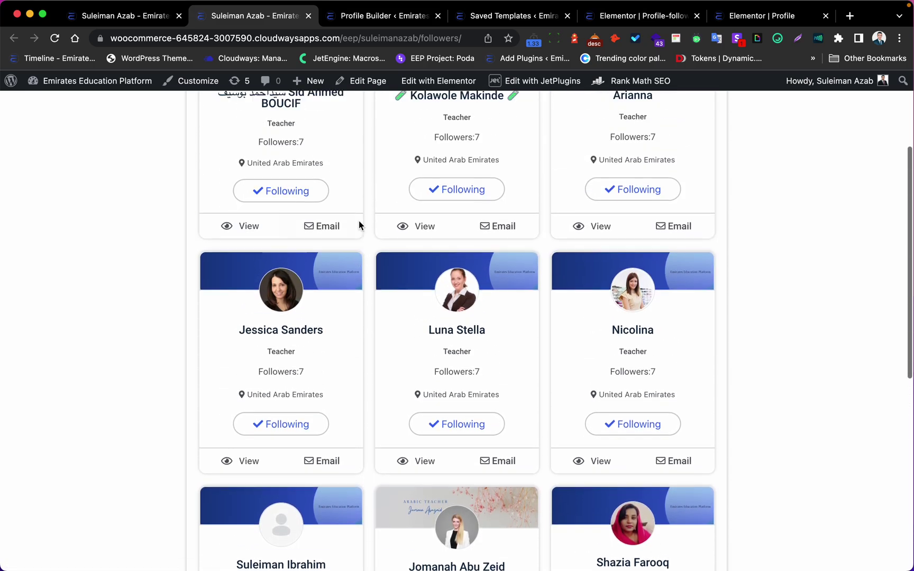
click(132, 16)
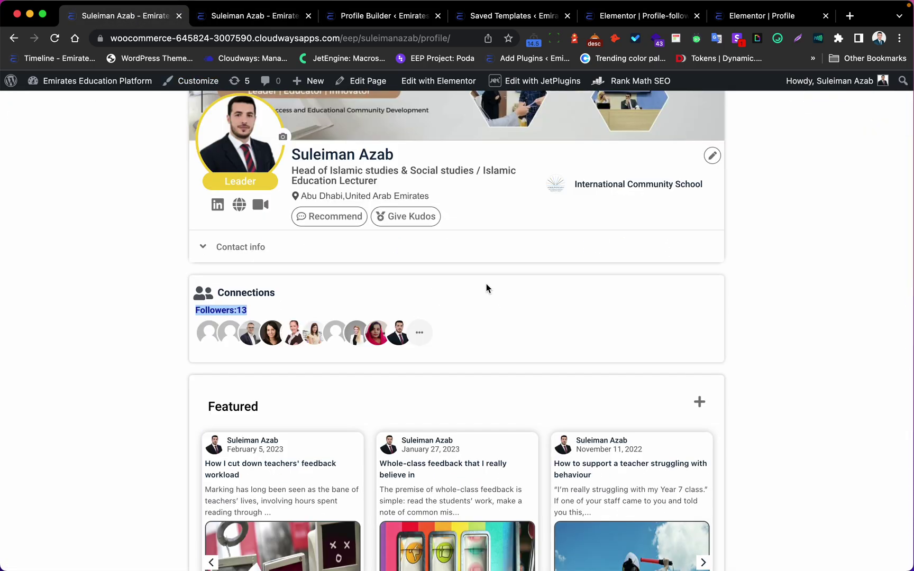
click(461, 311)
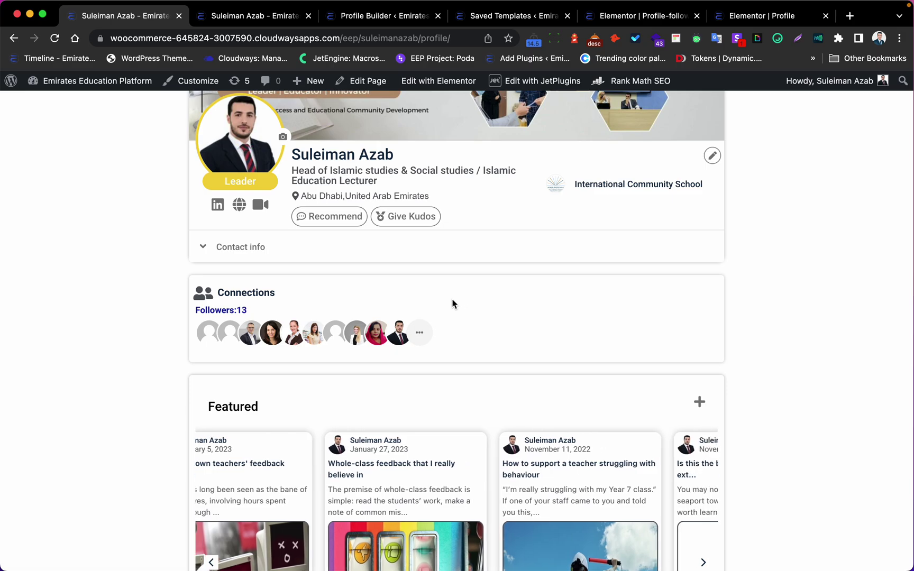
key(ctrl+Left)
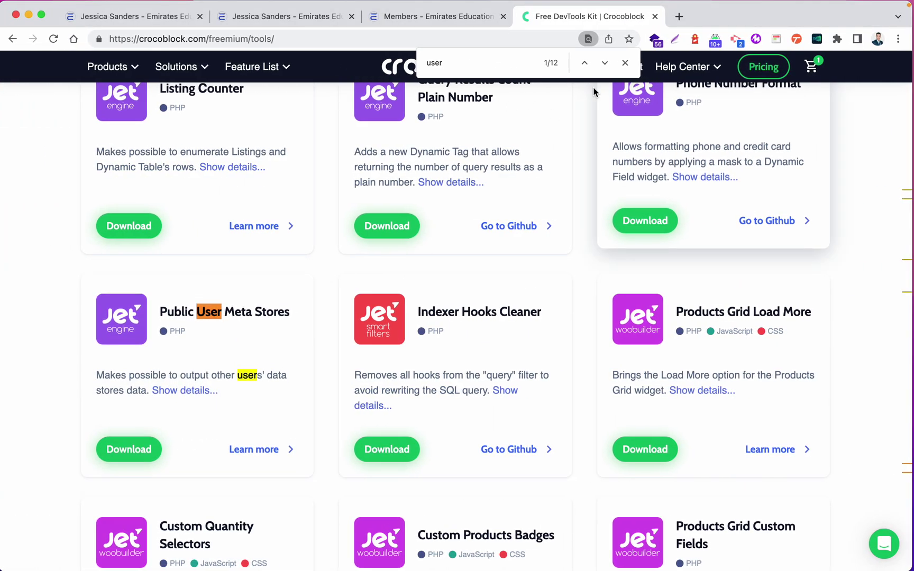
key(ctrl+Right)
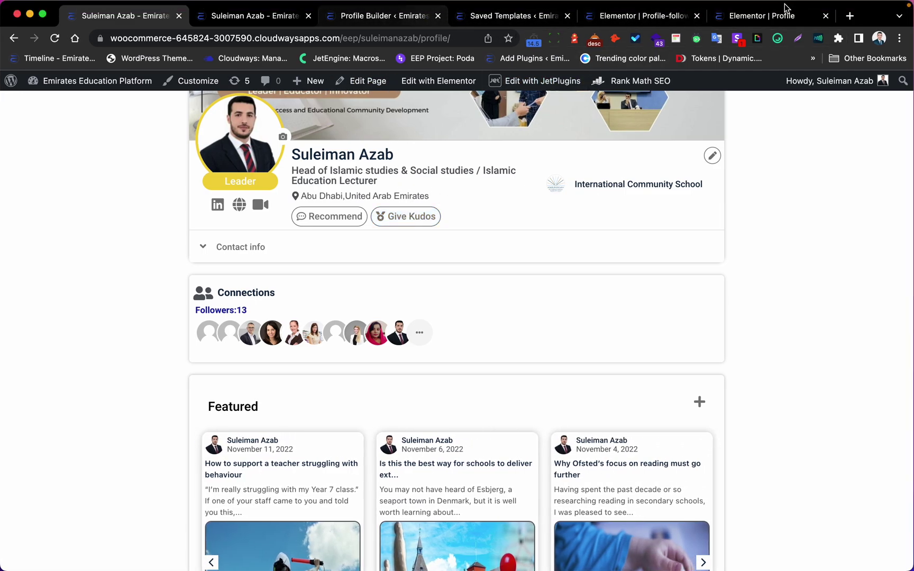
Replace the Saved Templates page with JetEngine's Query Builder and open the Followers-9 query for editing.
click(267, 16)
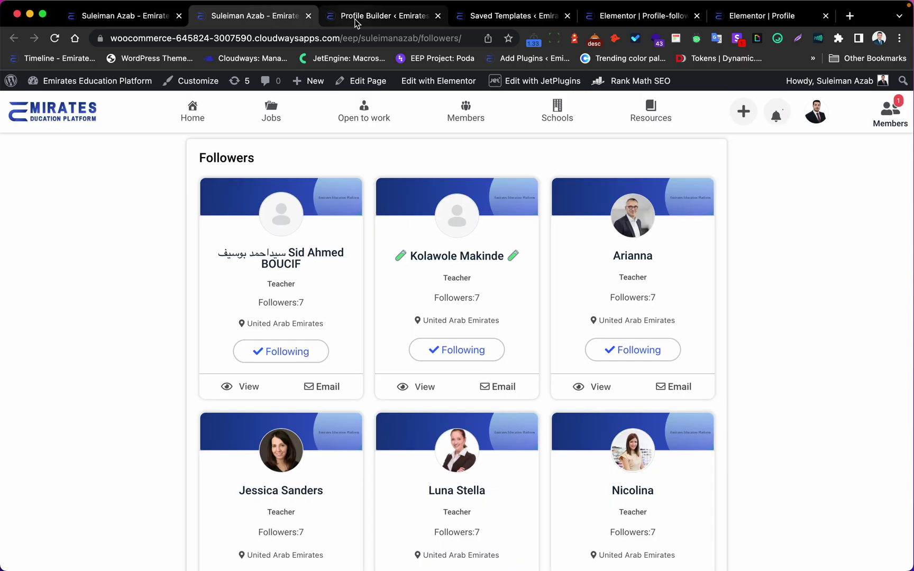
click(370, 16)
click(507, 16)
scroll(106, 344, down, 5)
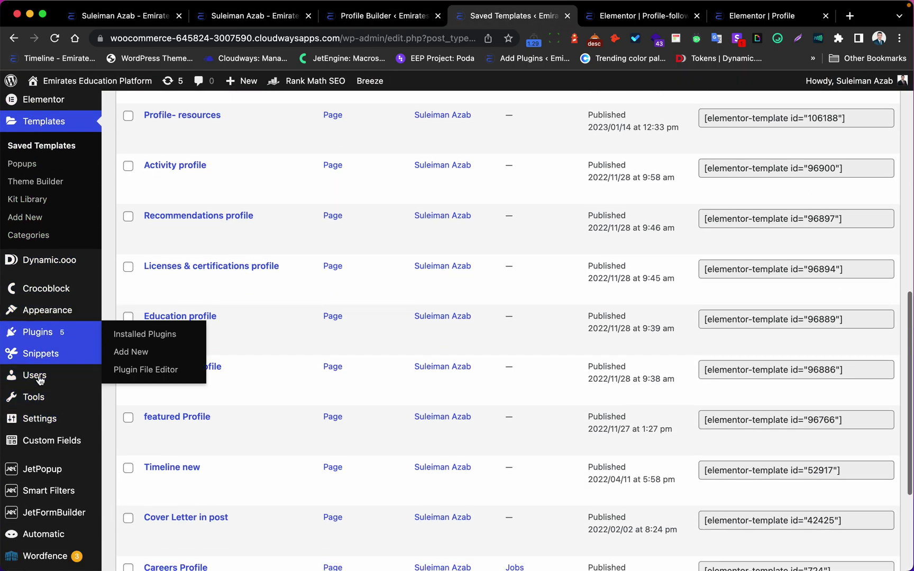
mouse_move(55, 523)
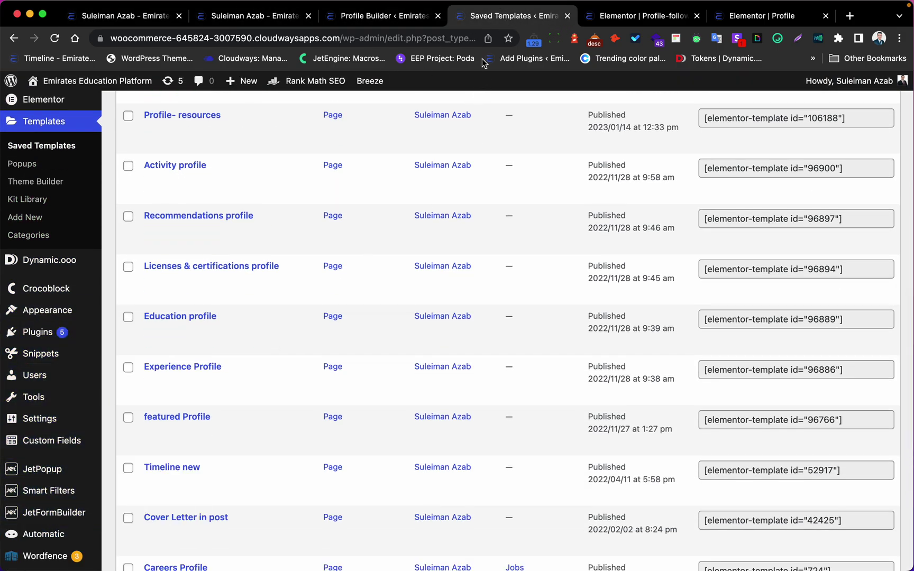
scroll(48, 476, down, 3)
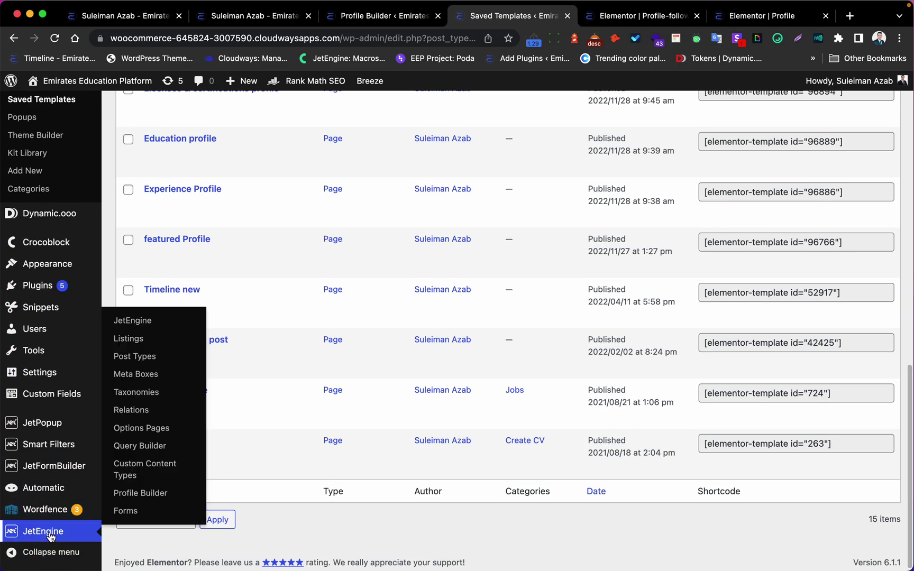
click(139, 446)
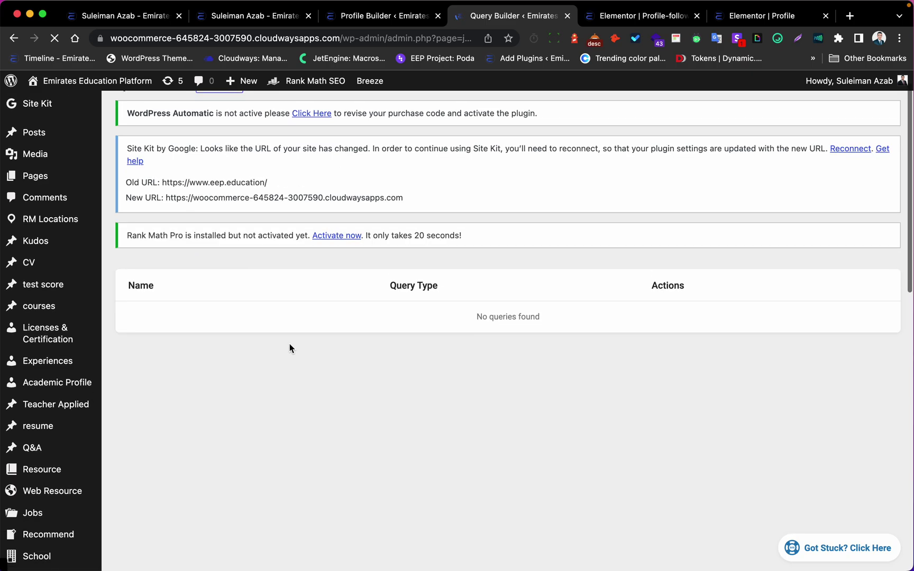
scroll(281, 323, down, 1)
click(152, 263)
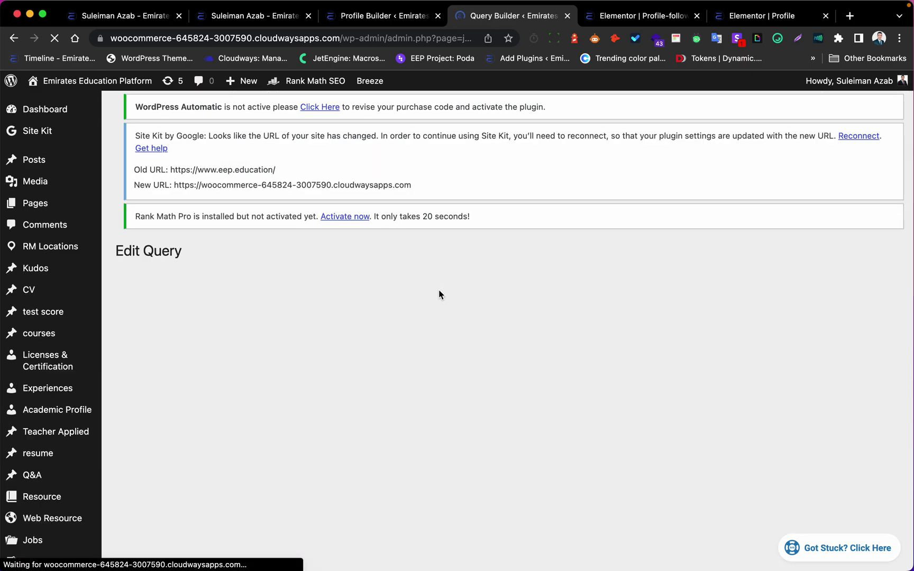
Examine the query's Include macro settings and maximum number of results, and return to the Profile-followers editor.
scroll(421, 372, down, 5)
scroll(421, 374, down, 1)
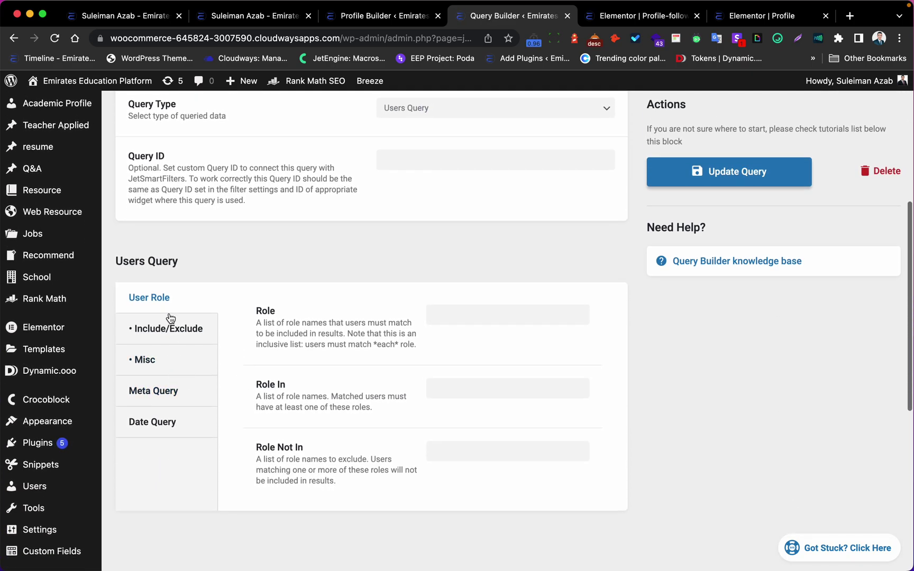
click(142, 324)
click(491, 319)
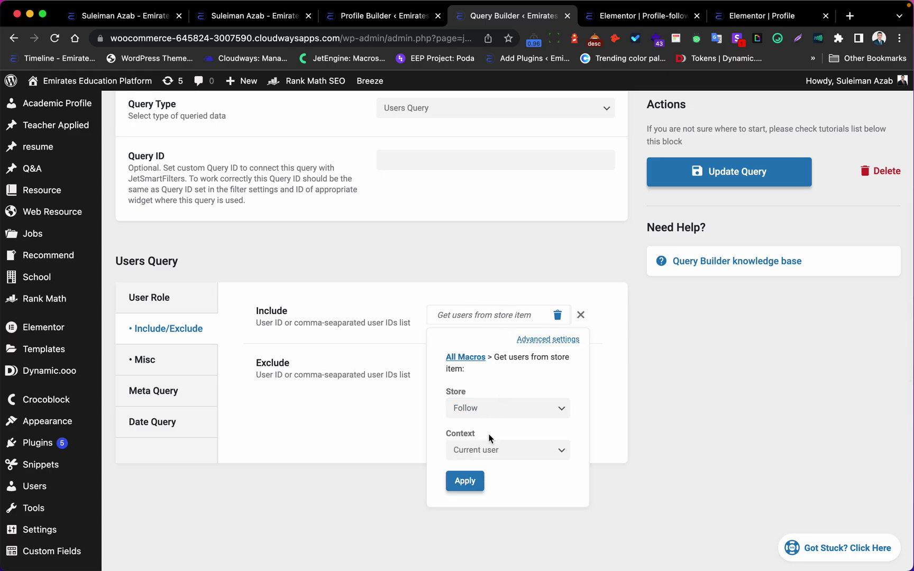
click(175, 366)
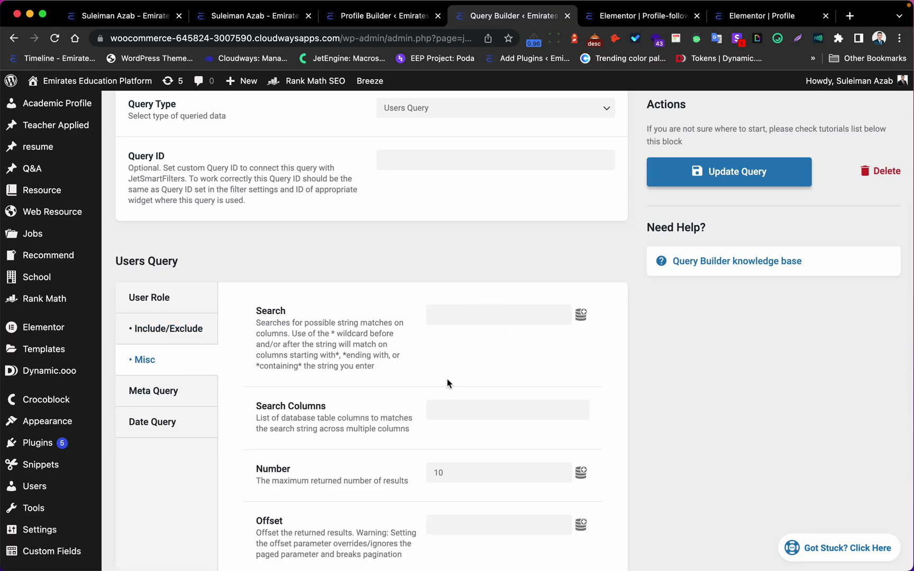
click(453, 470)
click(614, 17)
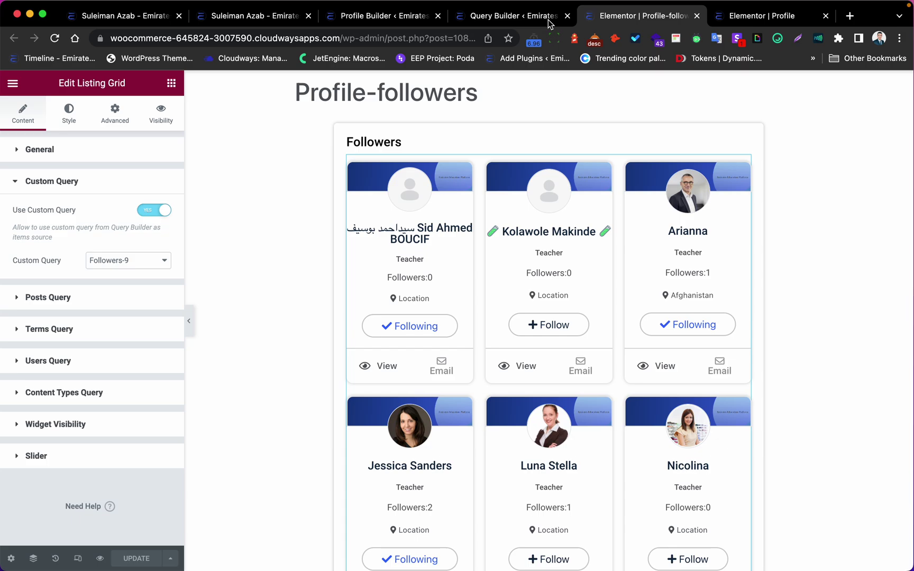
Examine the followers page's title, slug and template settings in the Profile Builder.
click(760, 17)
click(392, 17)
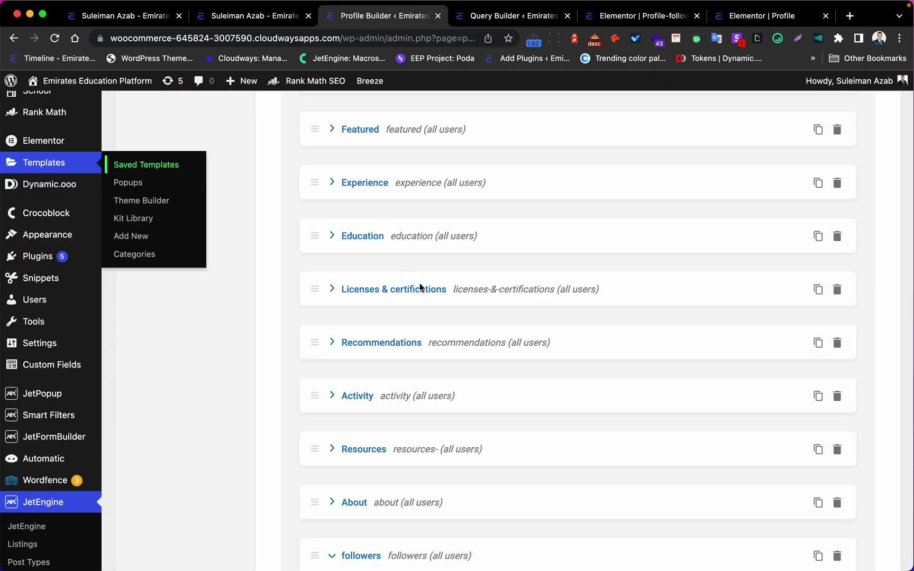
scroll(419, 283, down, 5)
scroll(664, 329, down, 4)
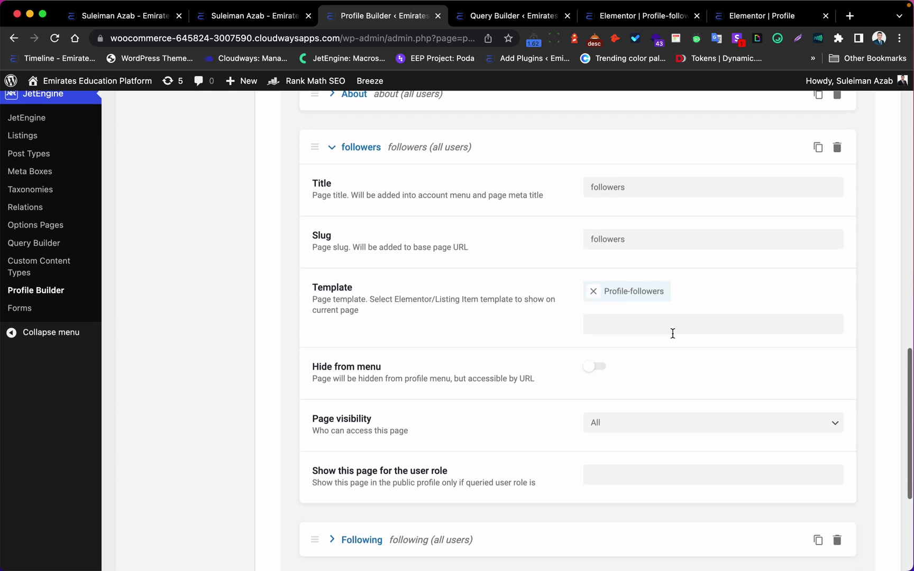
scroll(620, 239, up, 1)
drag(651, 222, 556, 223)
key(Tab)
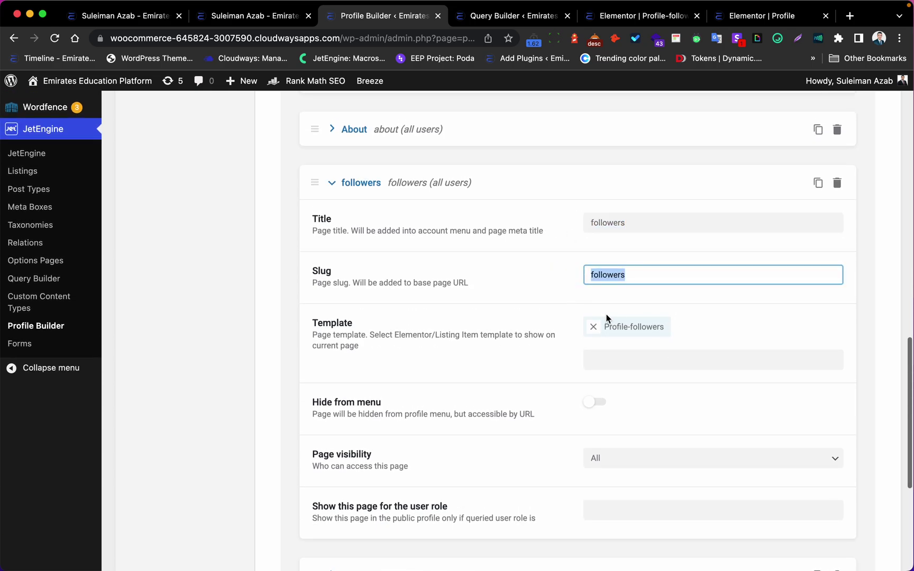
drag(378, 321, 318, 323)
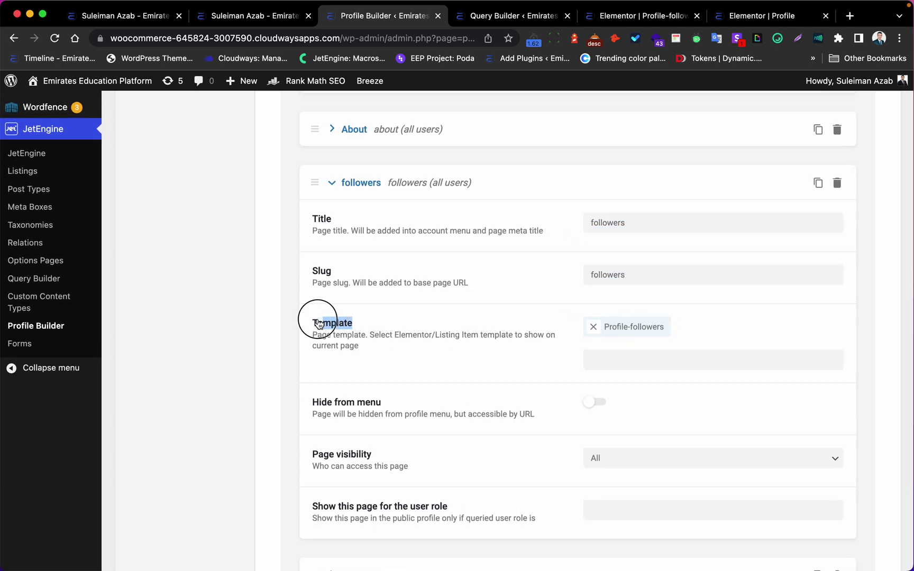
Review the Custom Query setting of the Profile-followers listing grid and return to the live followers page.
click(503, 18)
click(761, 16)
click(620, 18)
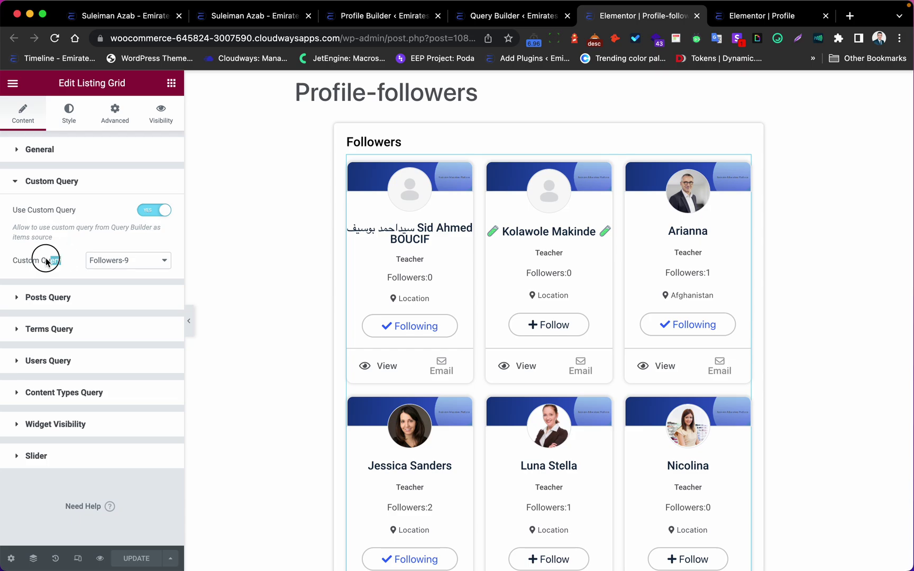
drag(46, 261, 8, 261)
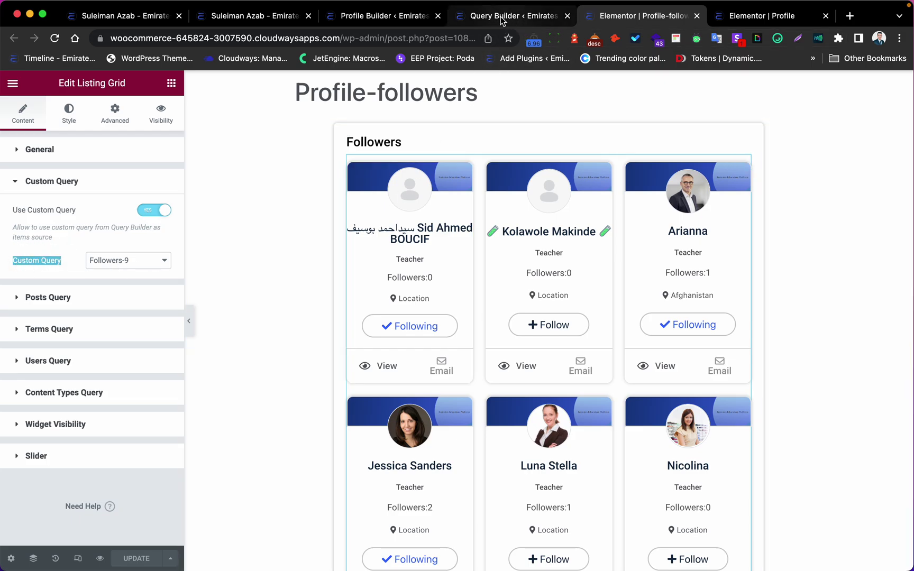
click(254, 16)
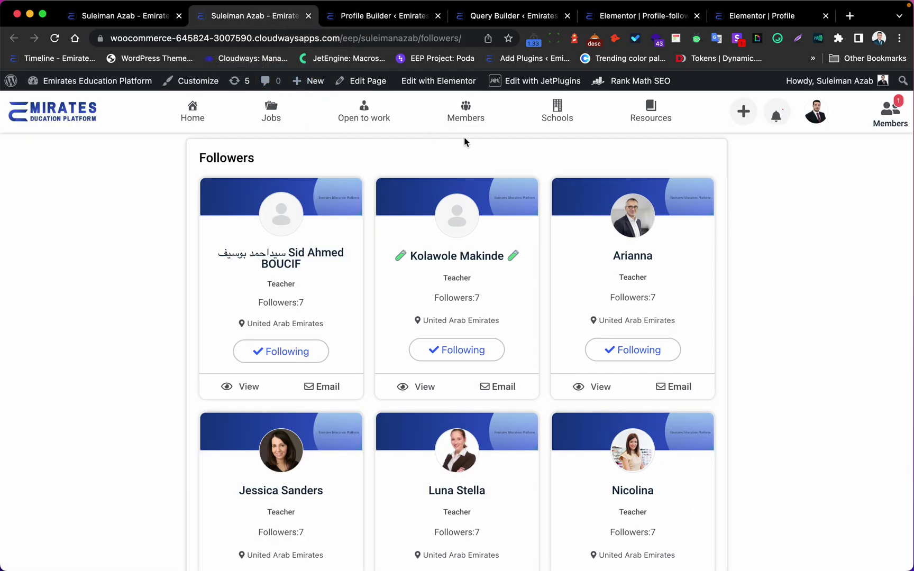